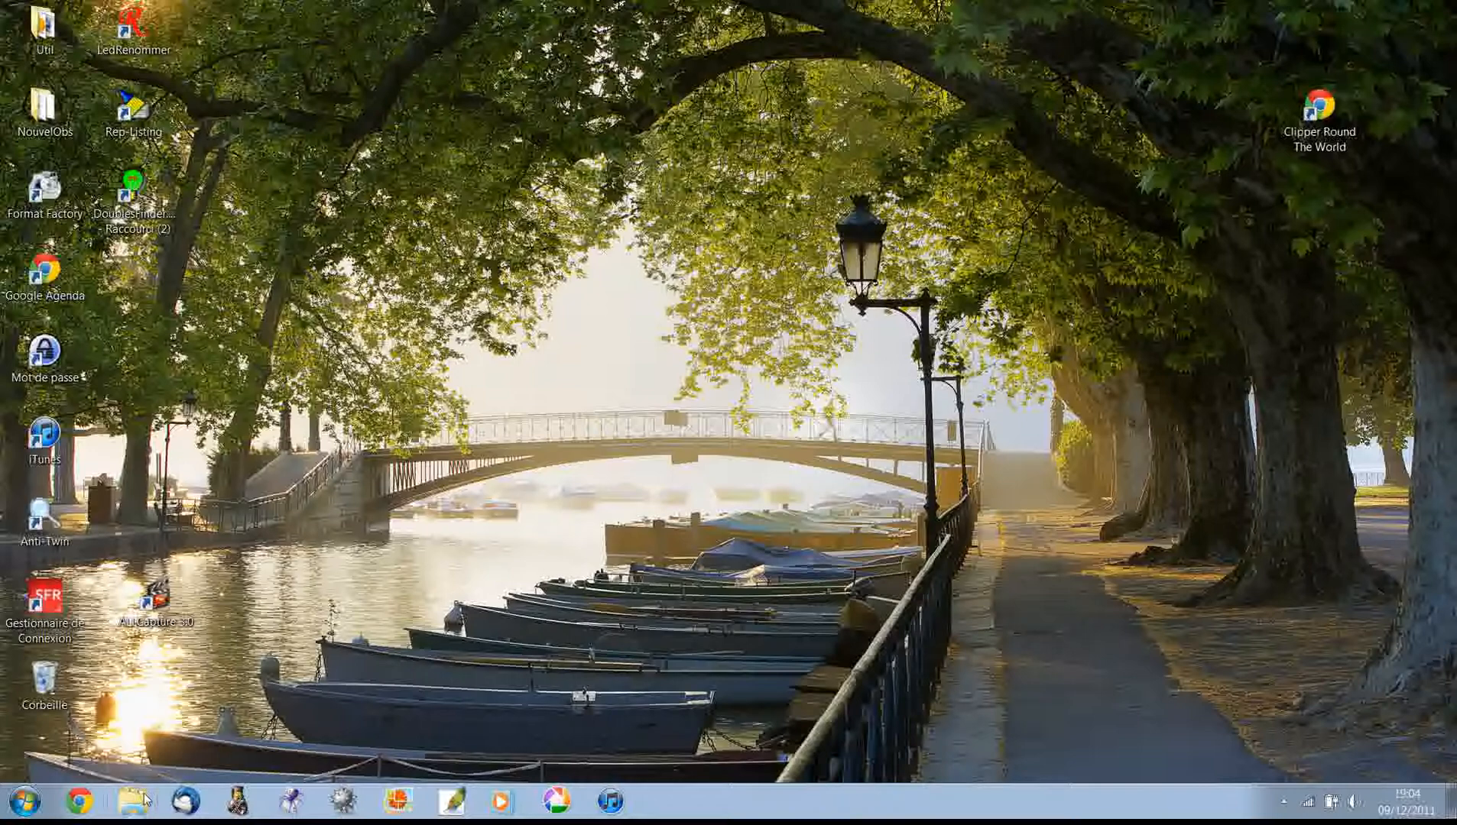
- Open Windows Explorer, browse the Images library to the Ordimer folder under Images (D:), and widen the file list
click(143, 797)
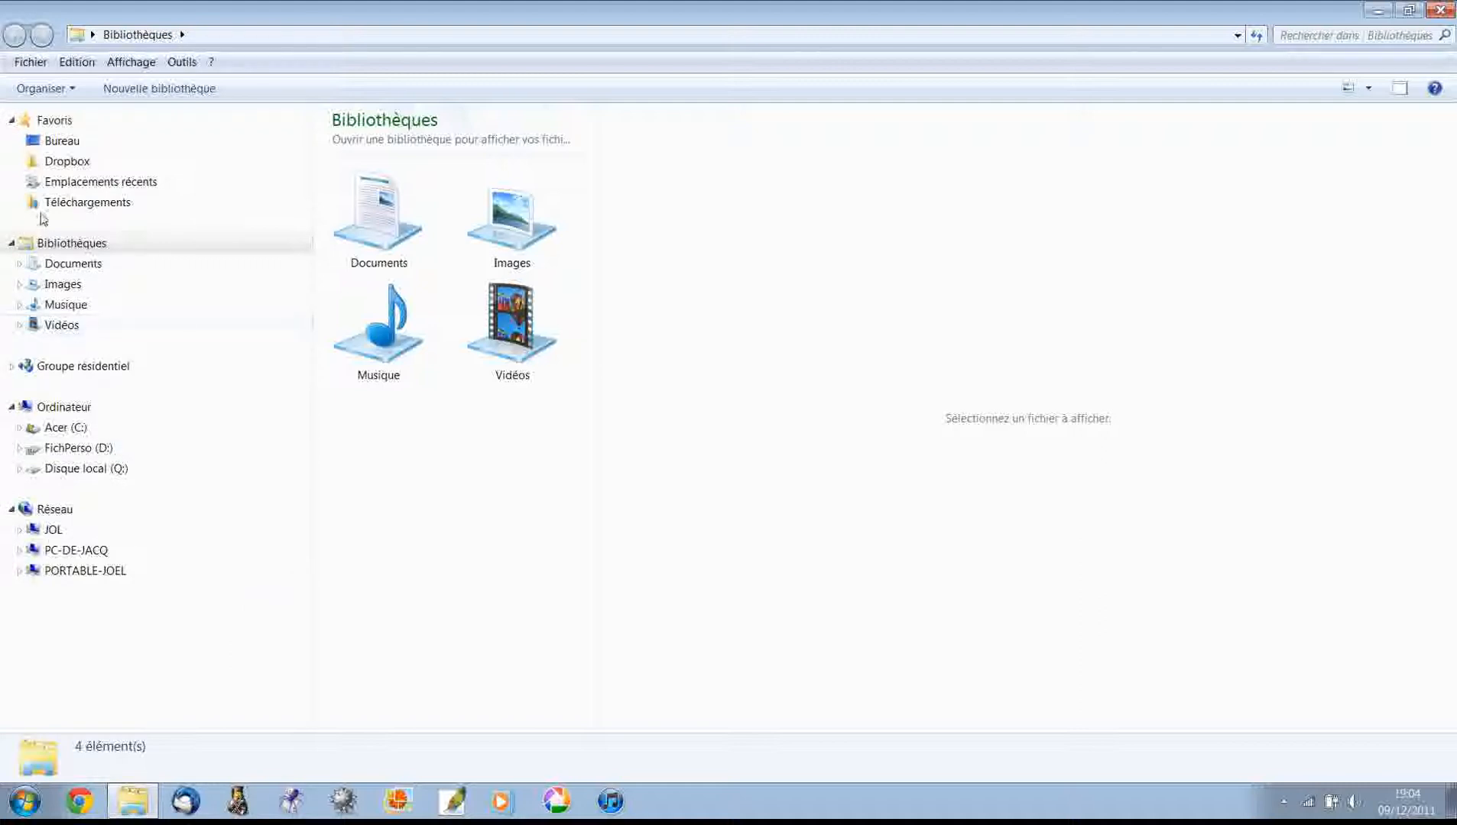
click(20, 286)
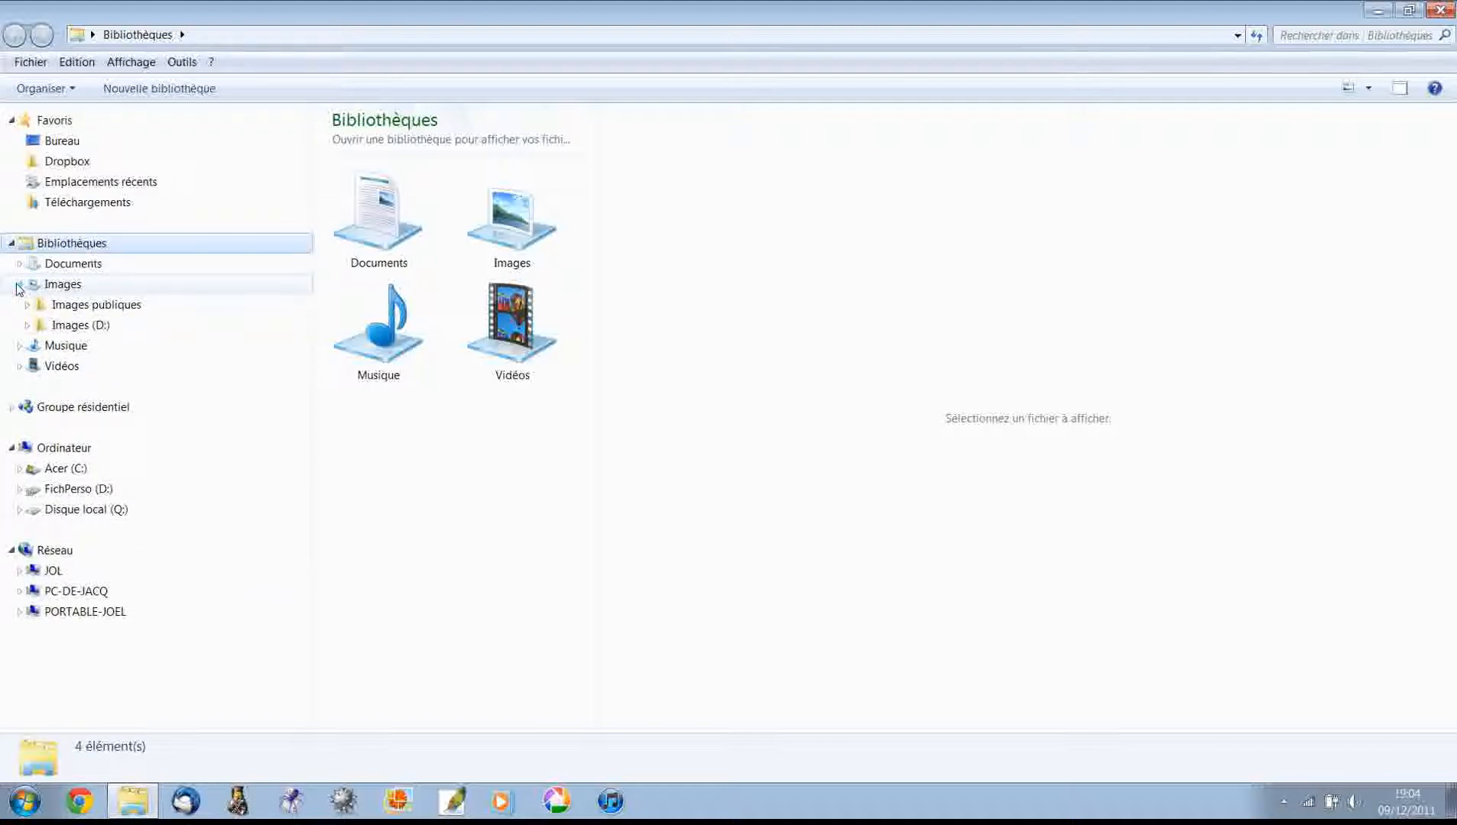
click(31, 325)
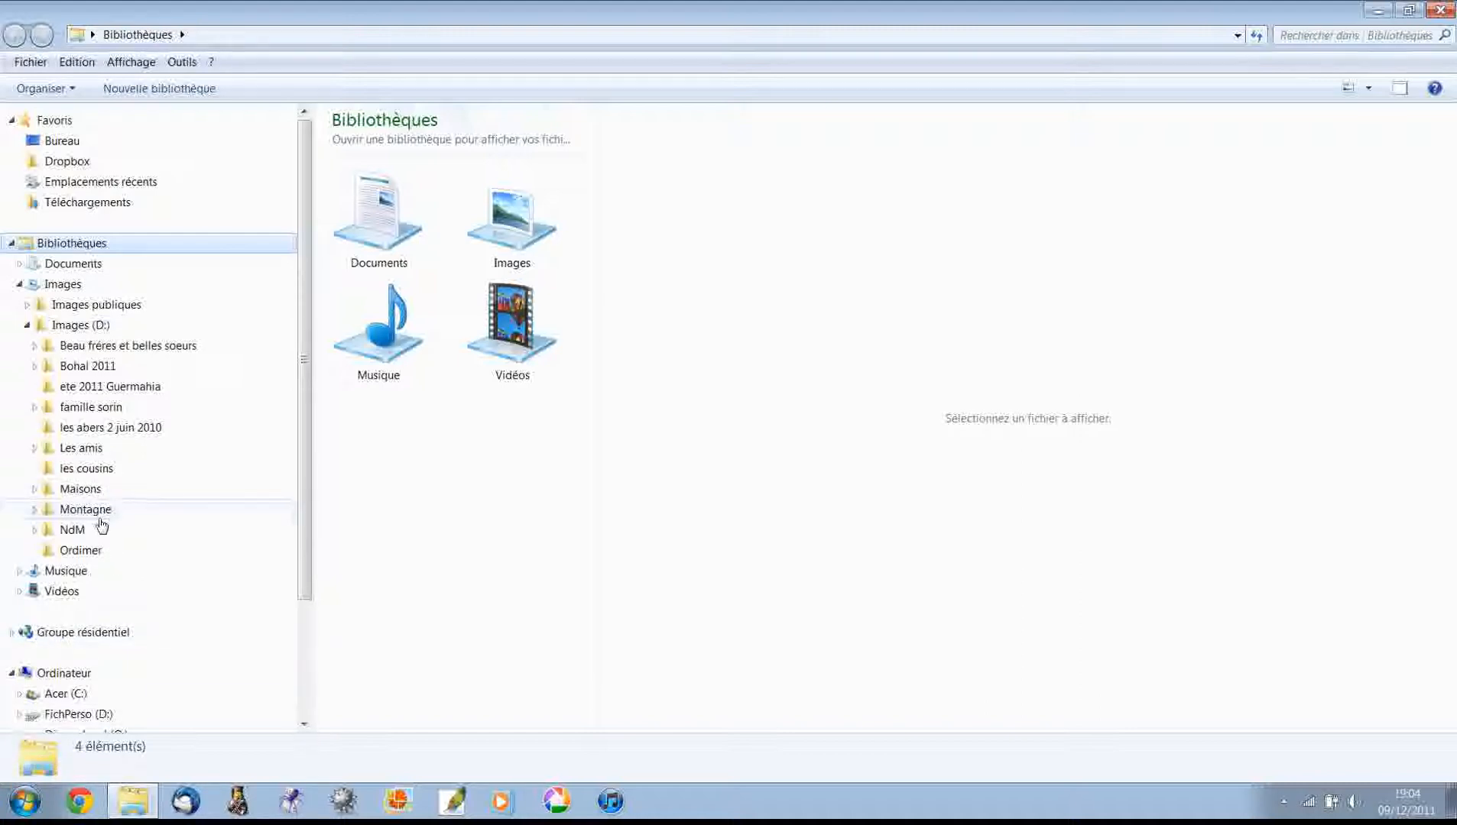
click(97, 555)
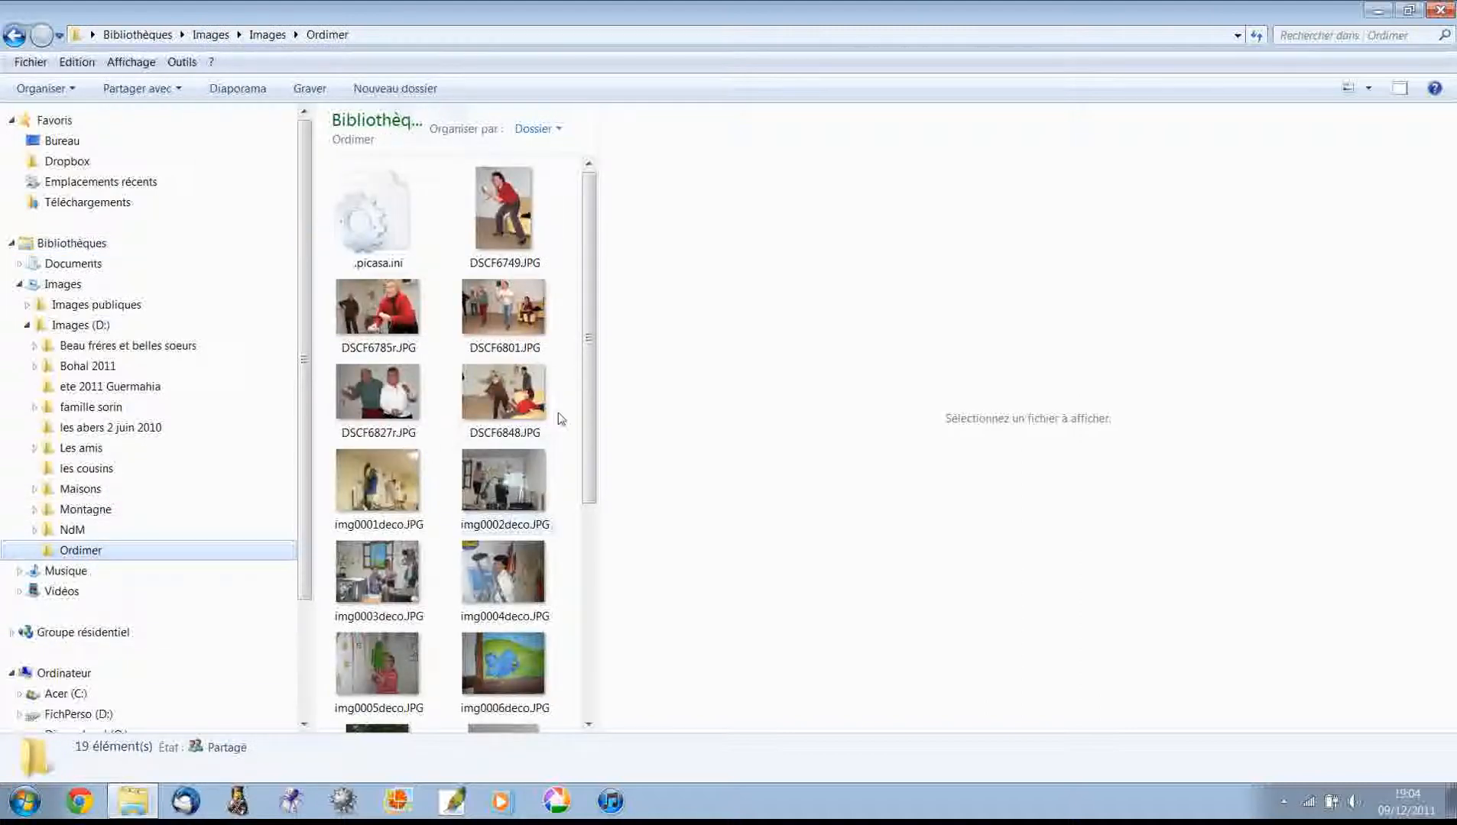
drag(598, 416, 968, 425)
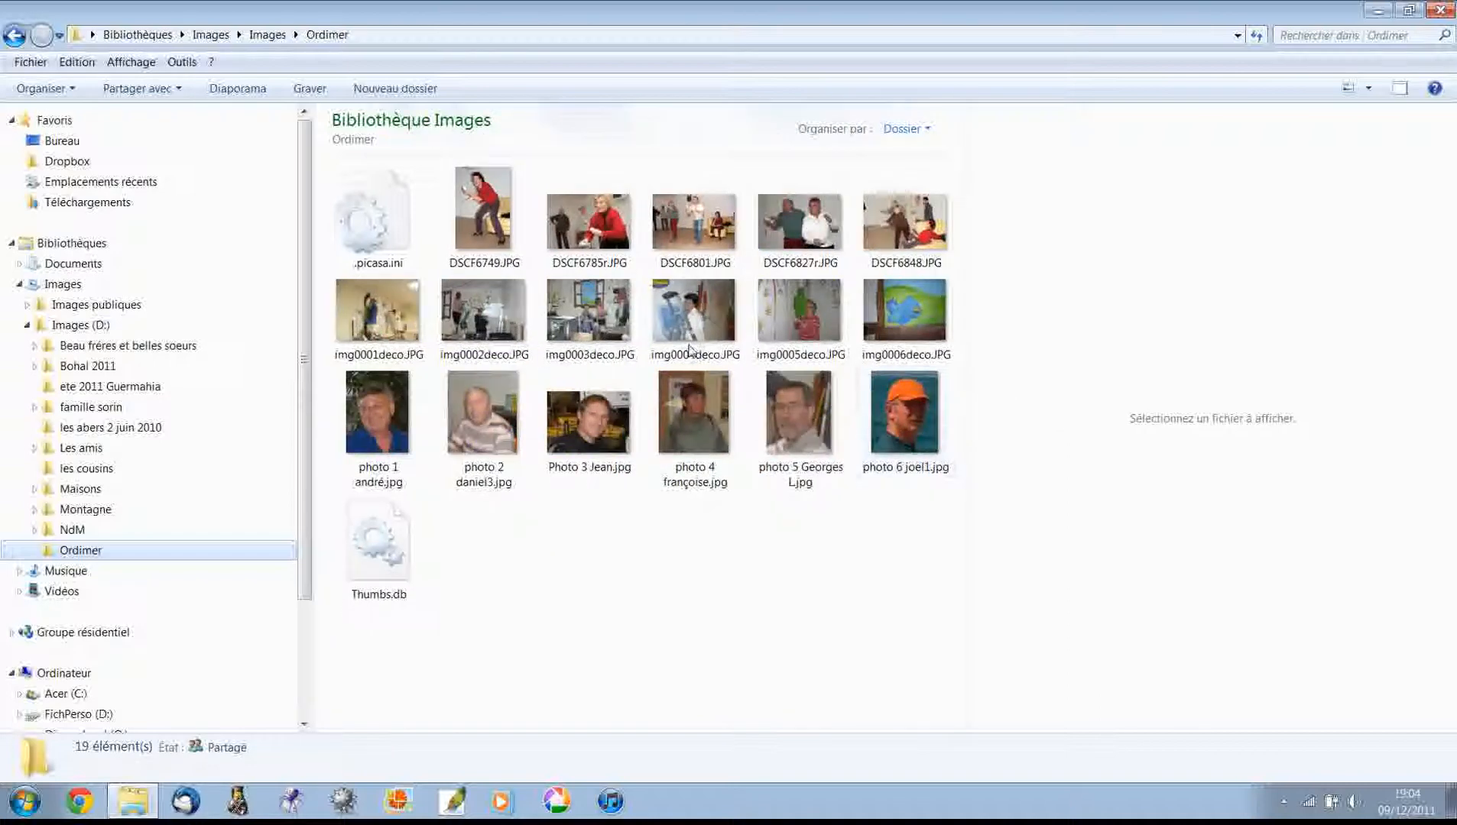
mouse_move(501, 259)
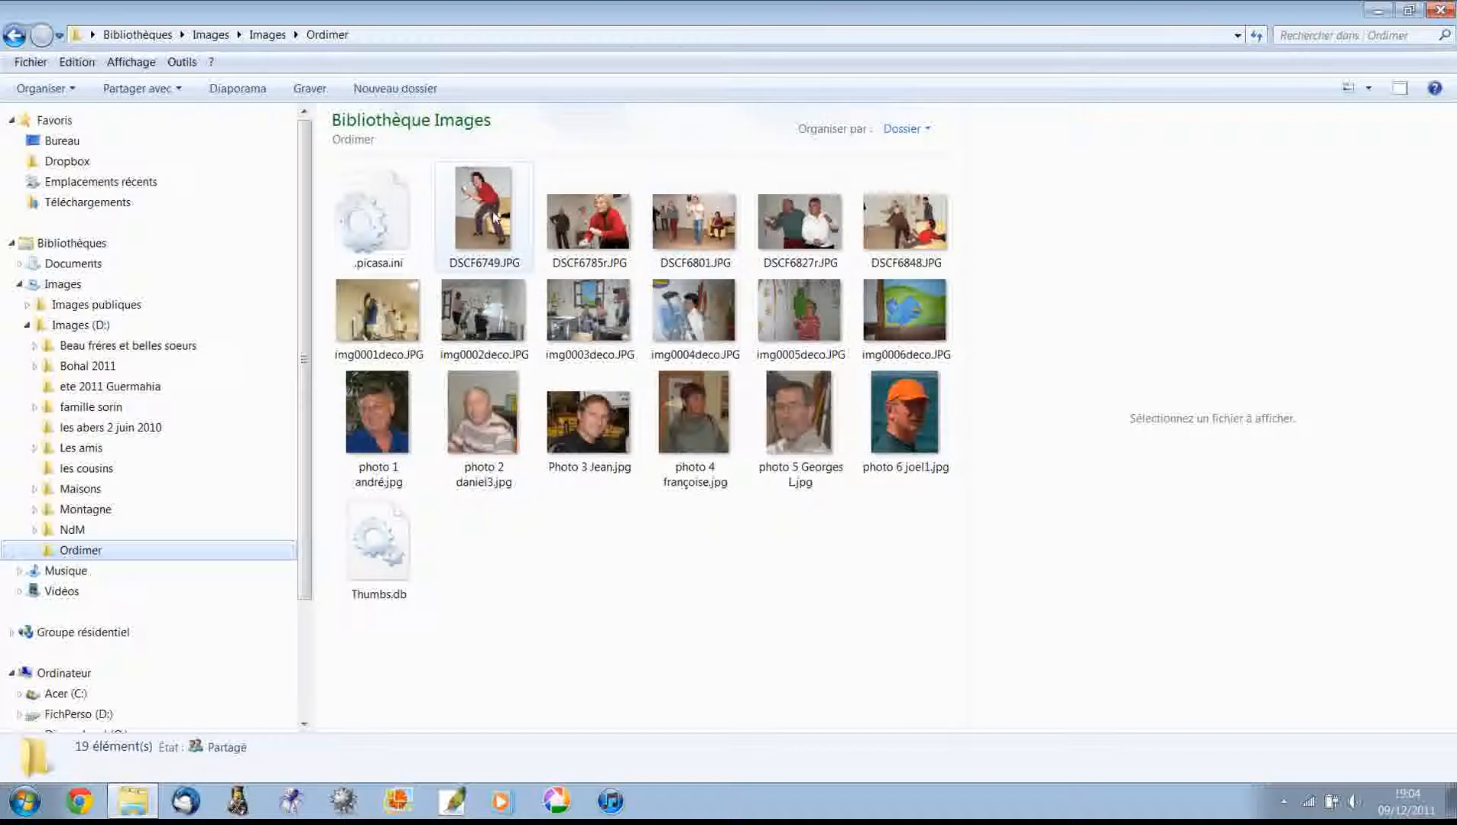
mouse_move(493, 223)
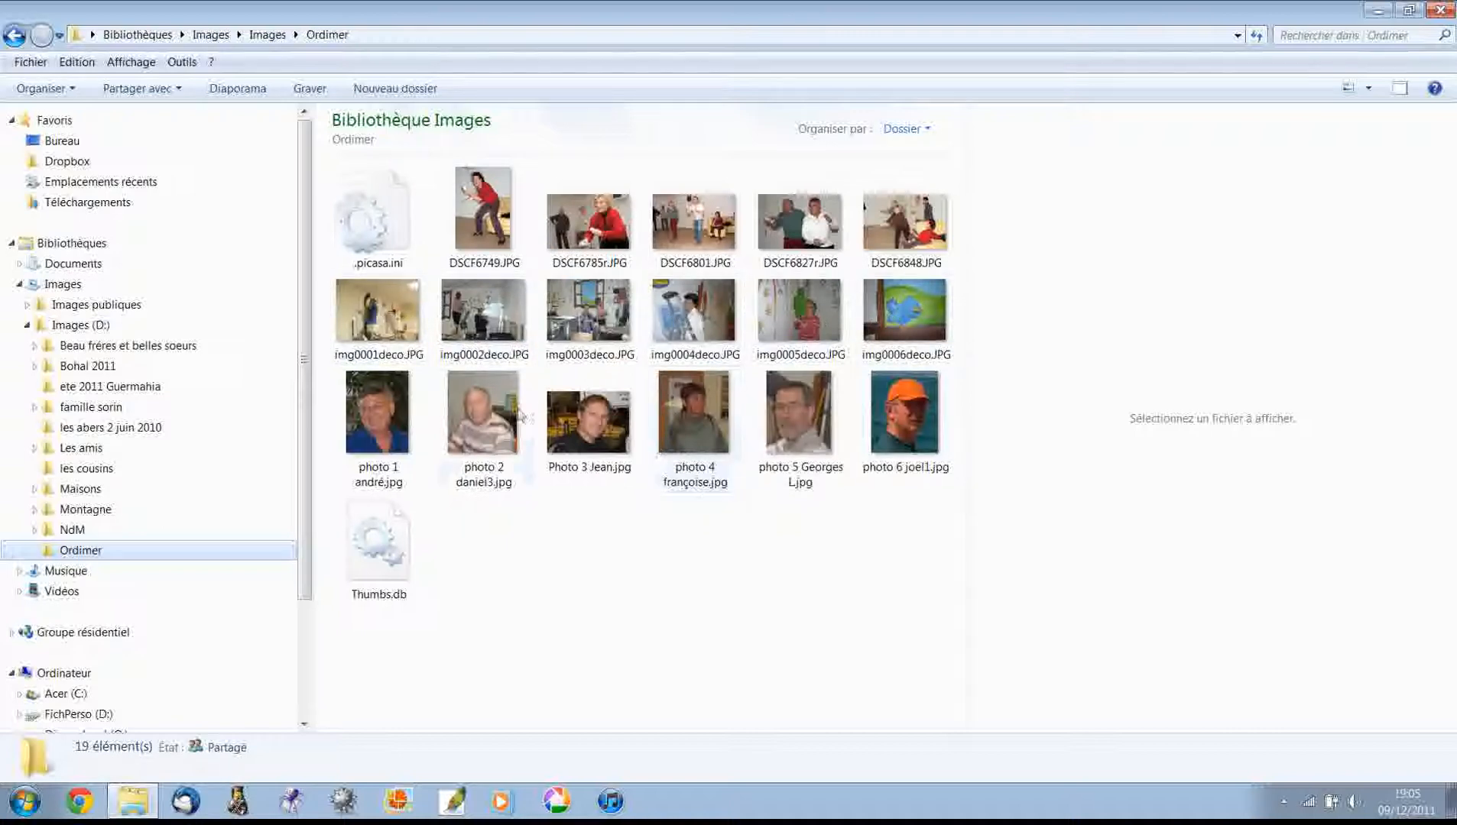
mouse_move(418, 403)
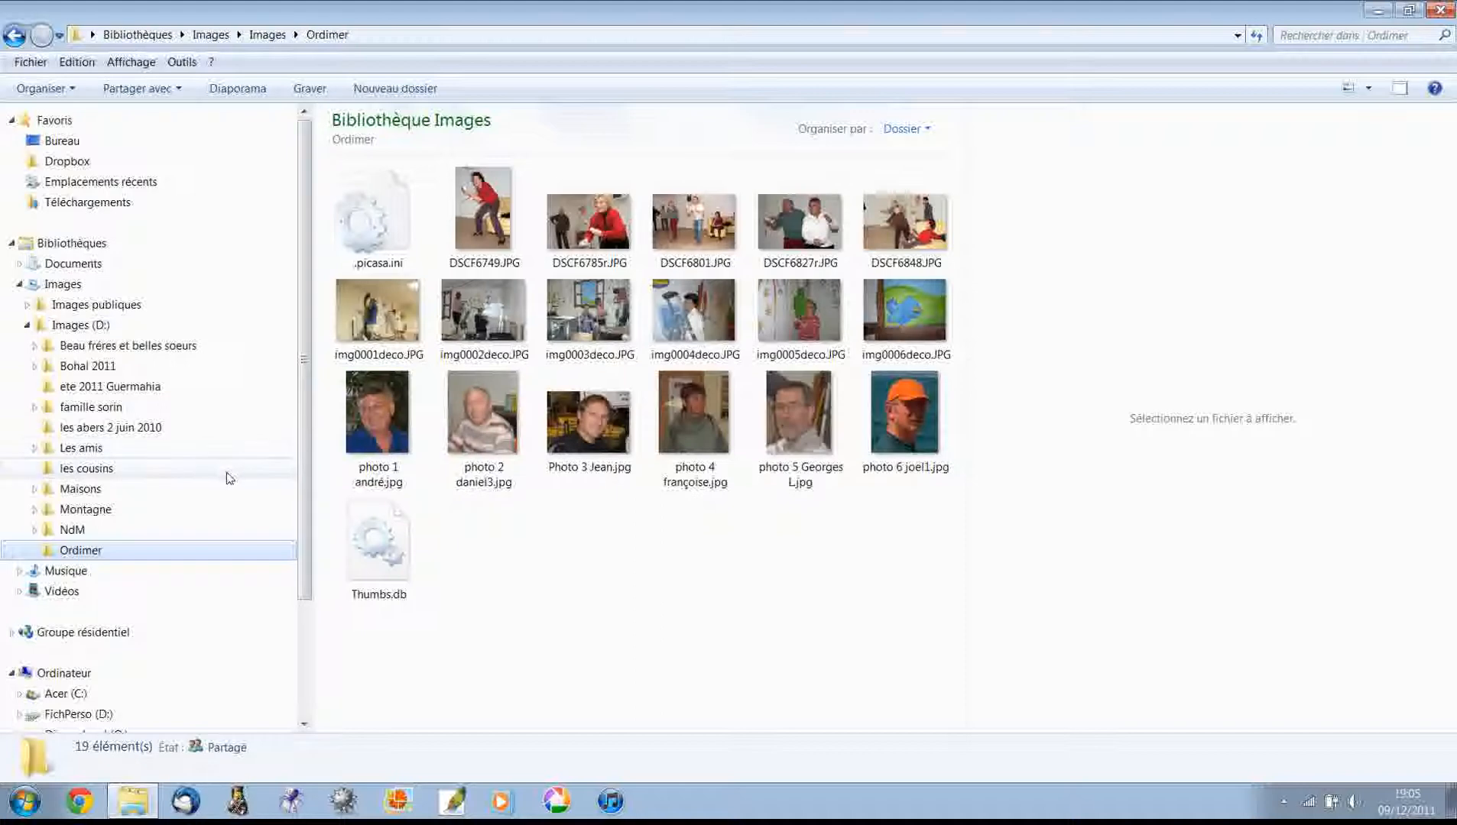
- Create a new folder named "Jeux sur WII" inside the Ordimer folder
click(396, 90)
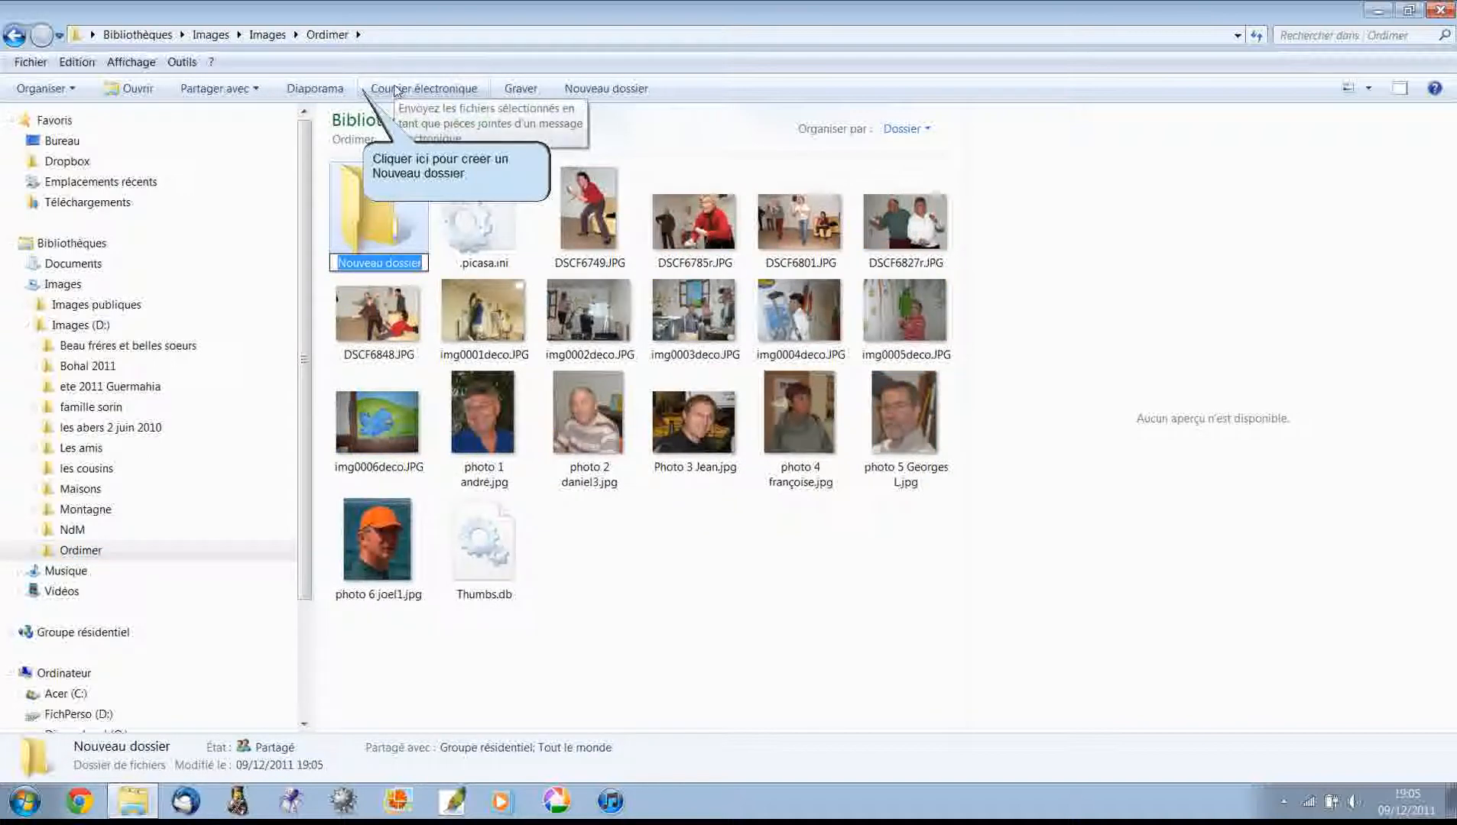
text(Jeu)
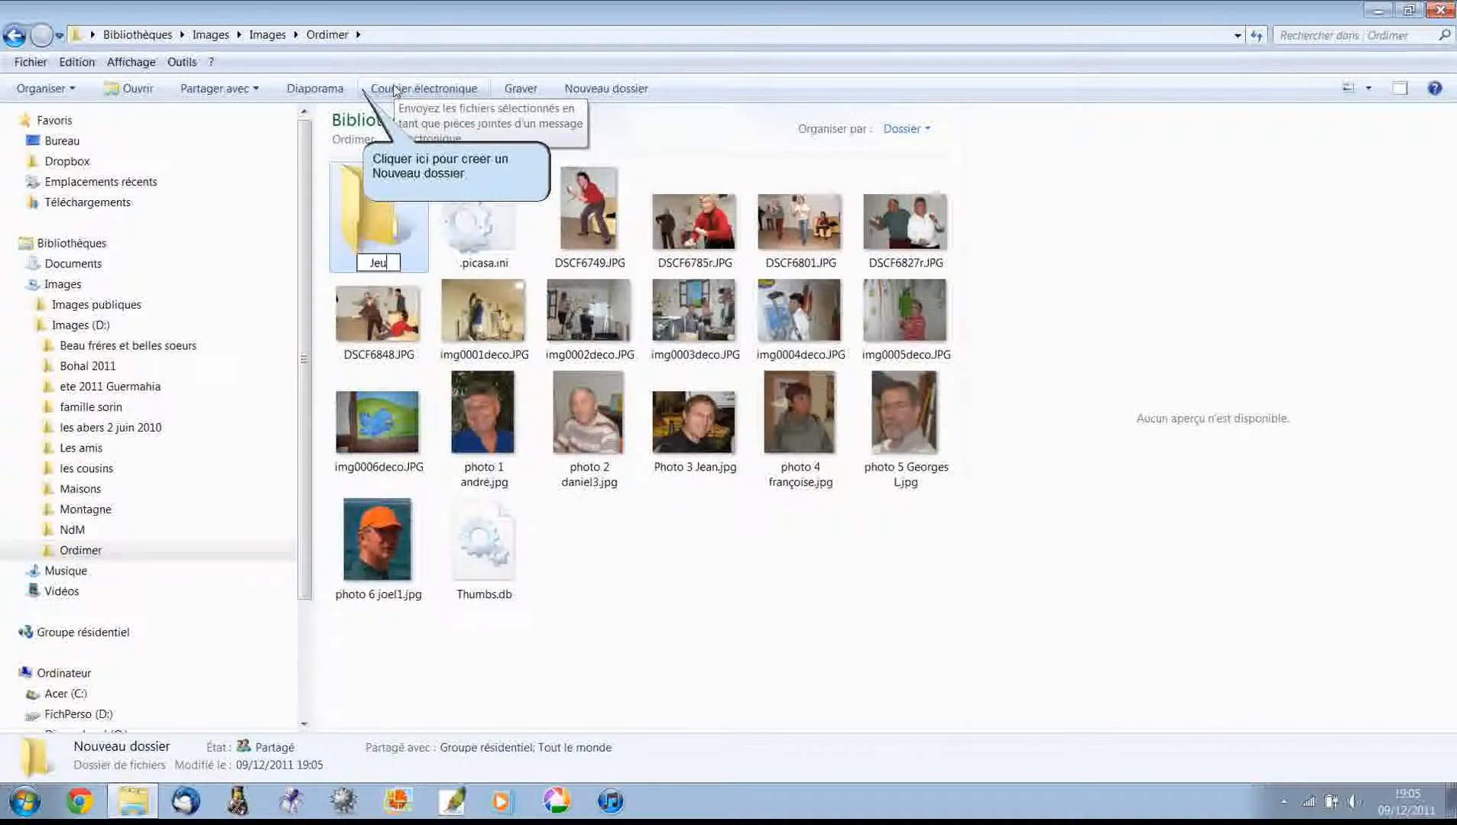
text(x sur WII)
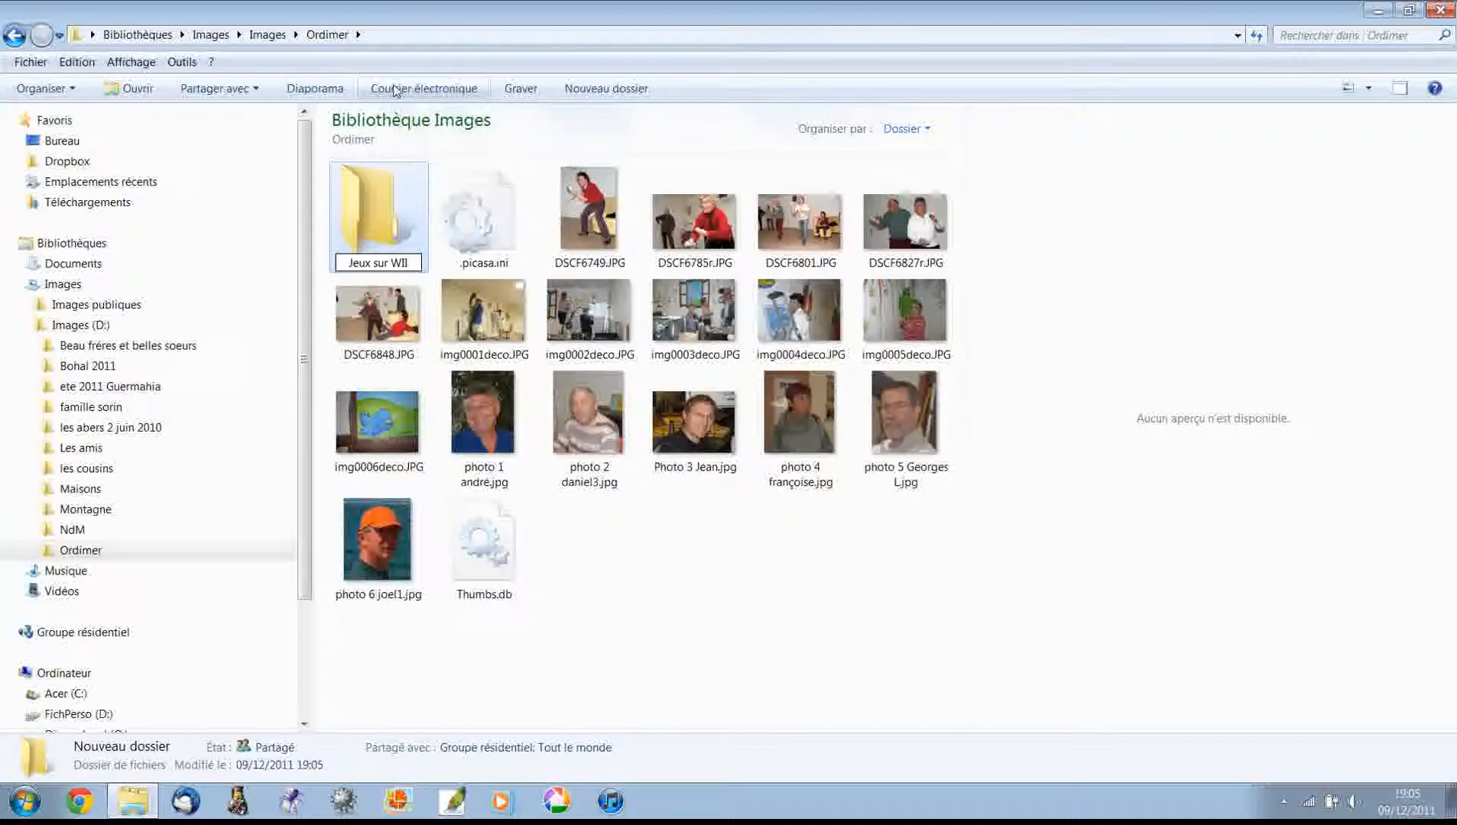
key(Return)
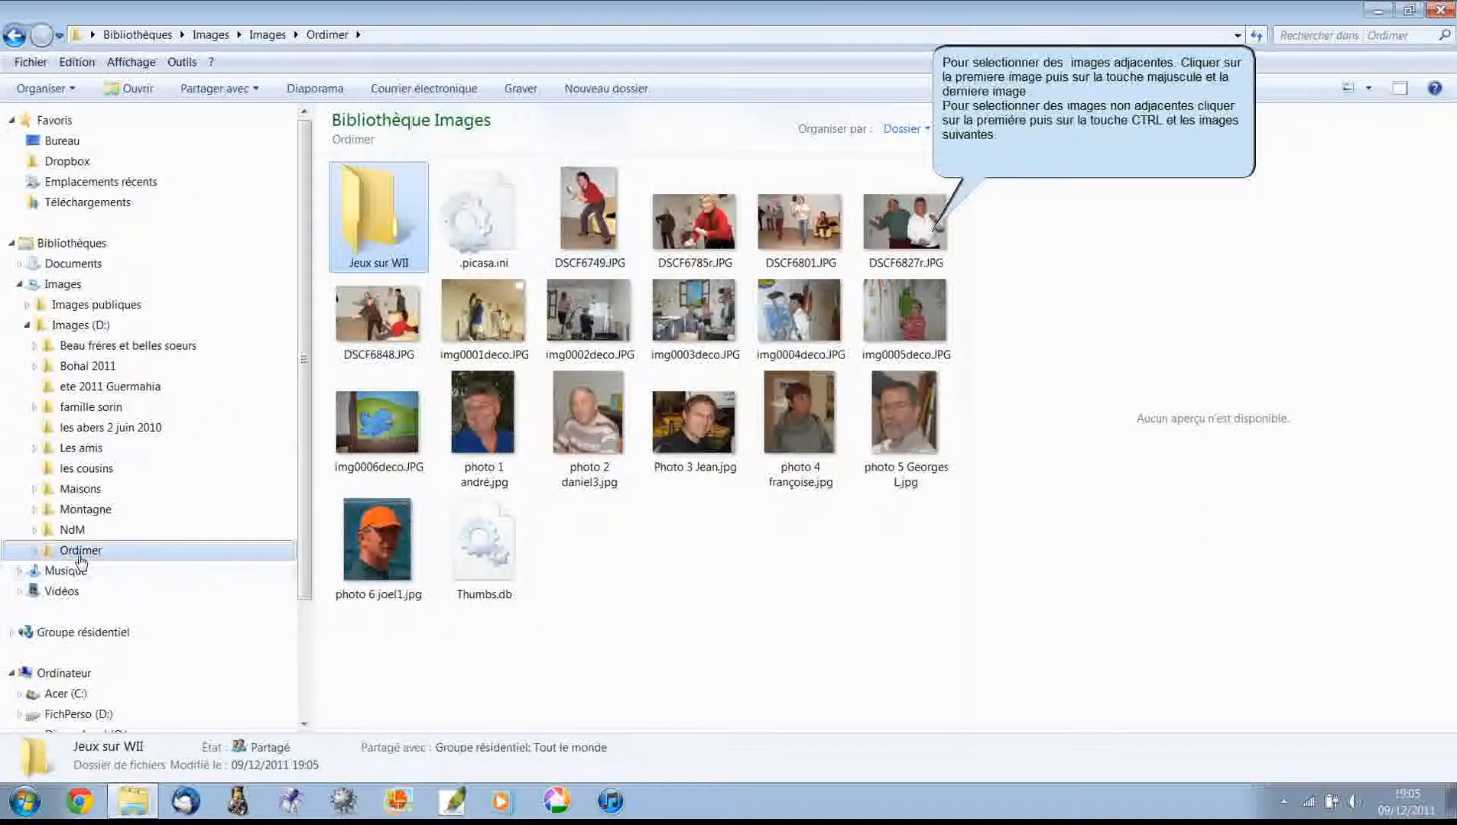
- Move the five photos from DSCF6749.JPG to DSCF6848.JPG into the "Jeux sur WII" folder and open that folder to check them
click(33, 551)
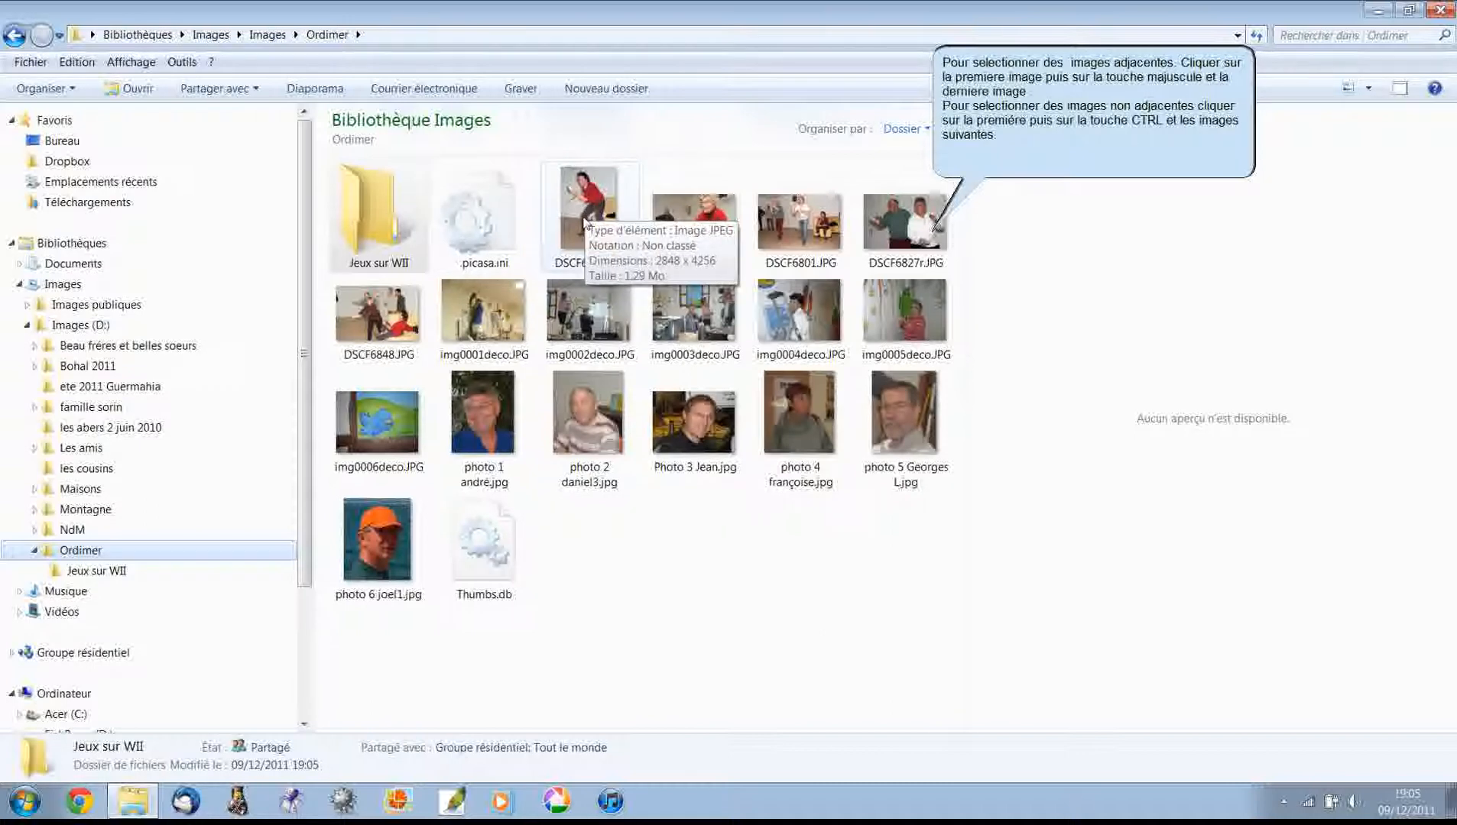
click(581, 227)
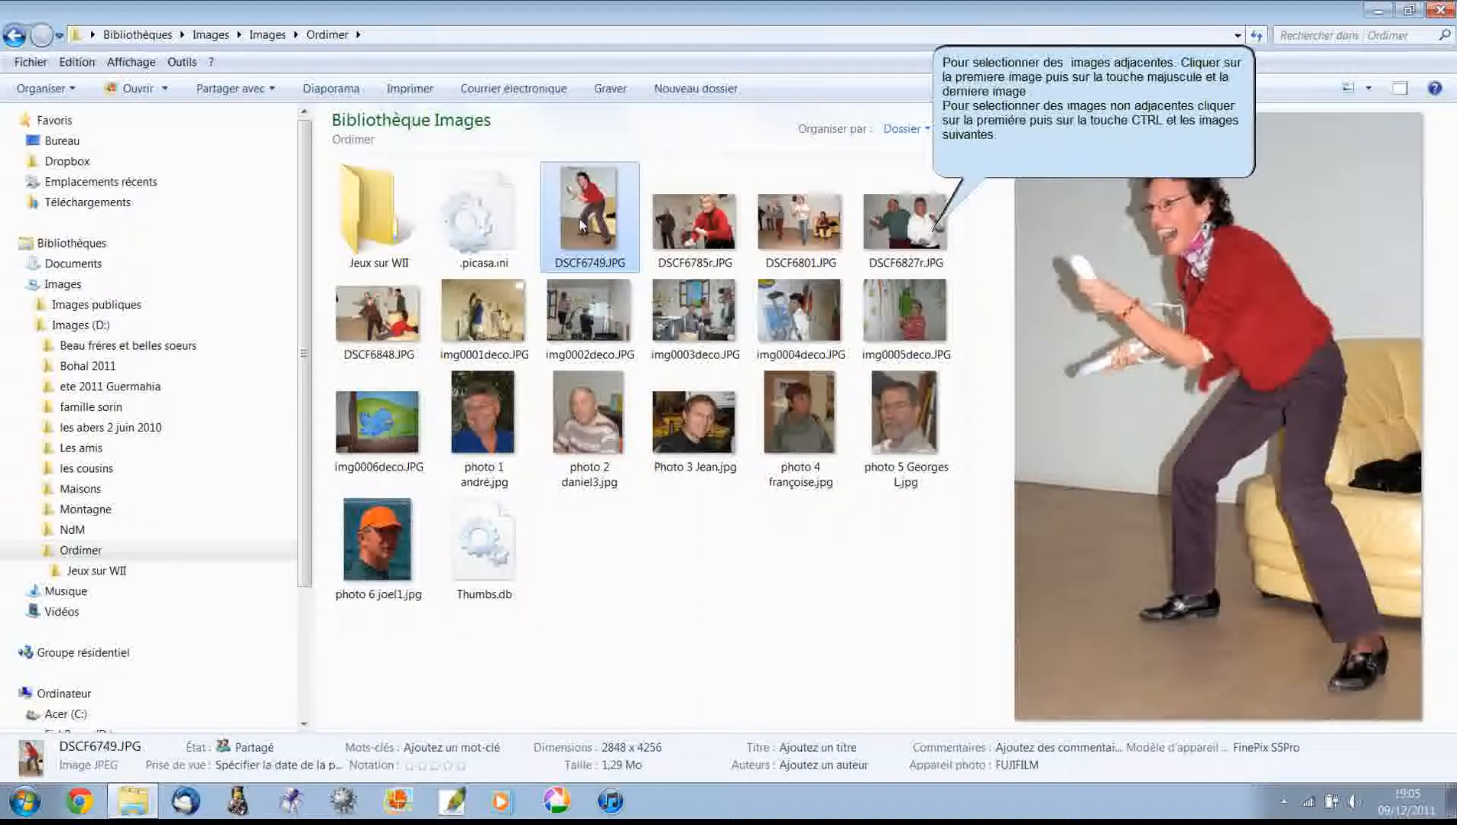
shift+click(403, 317)
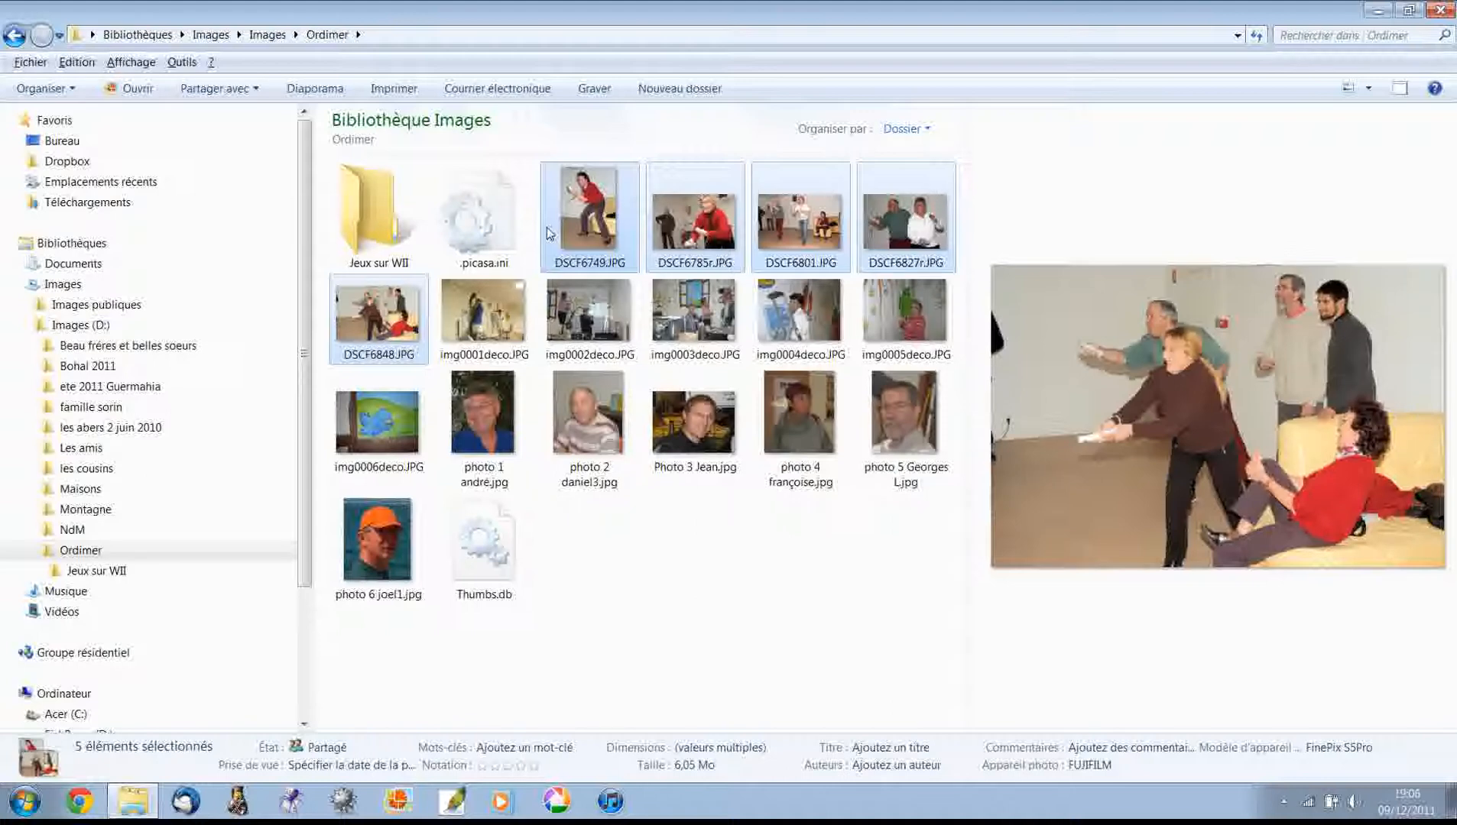
drag(547, 233, 222, 578)
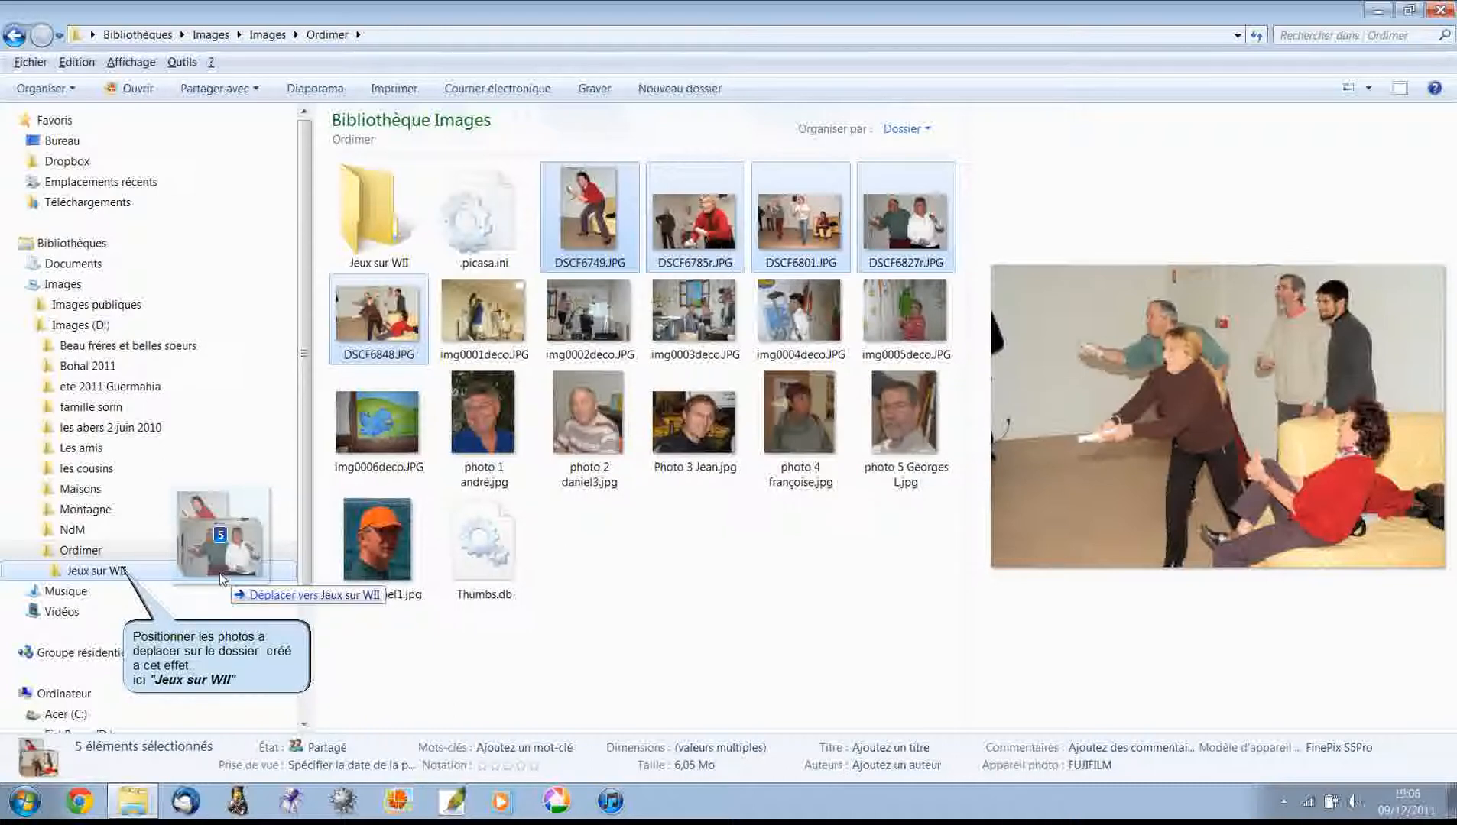
drag(223, 579, 222, 578)
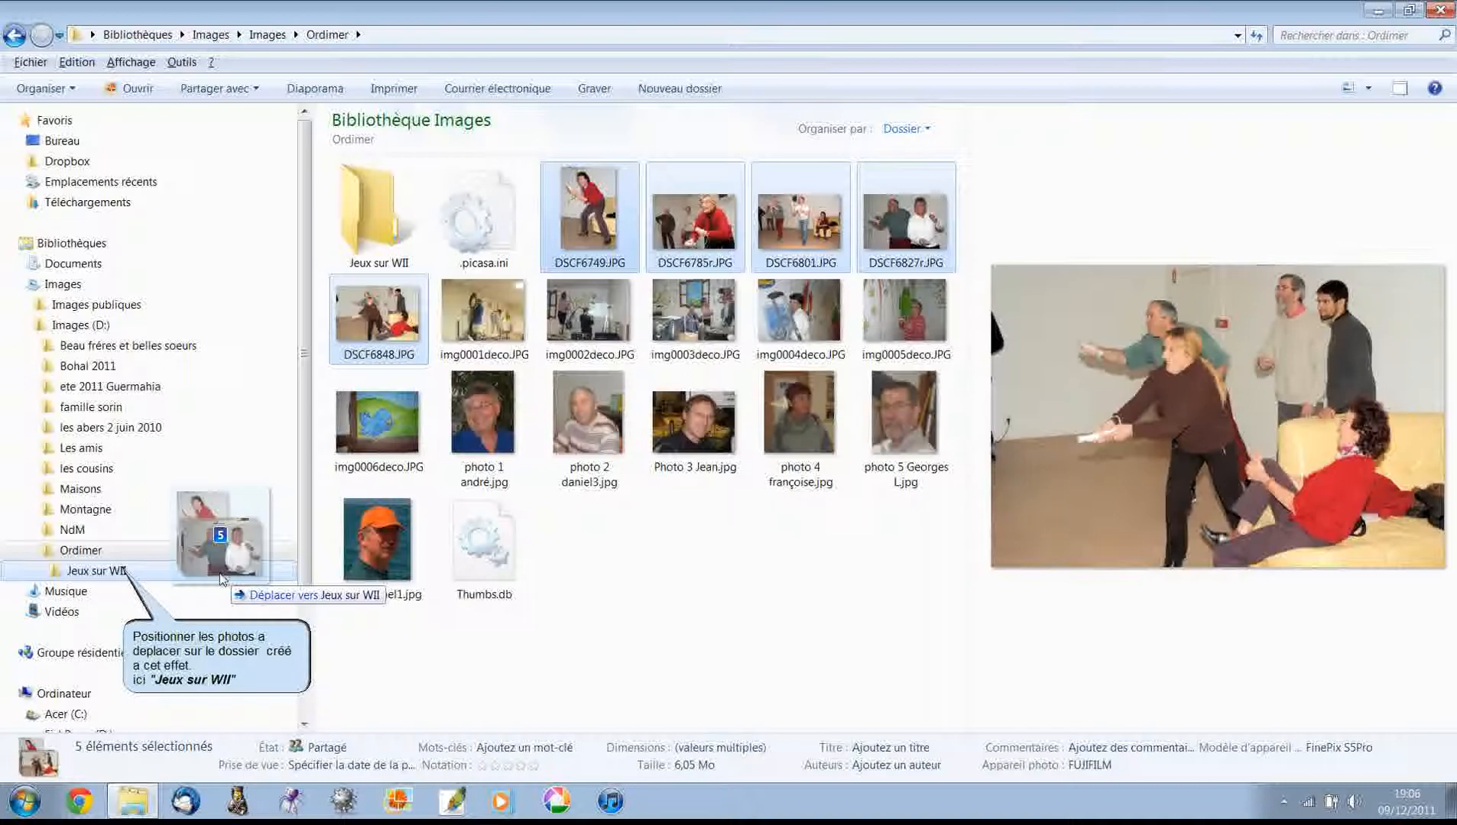
drag(222, 578, 222, 579)
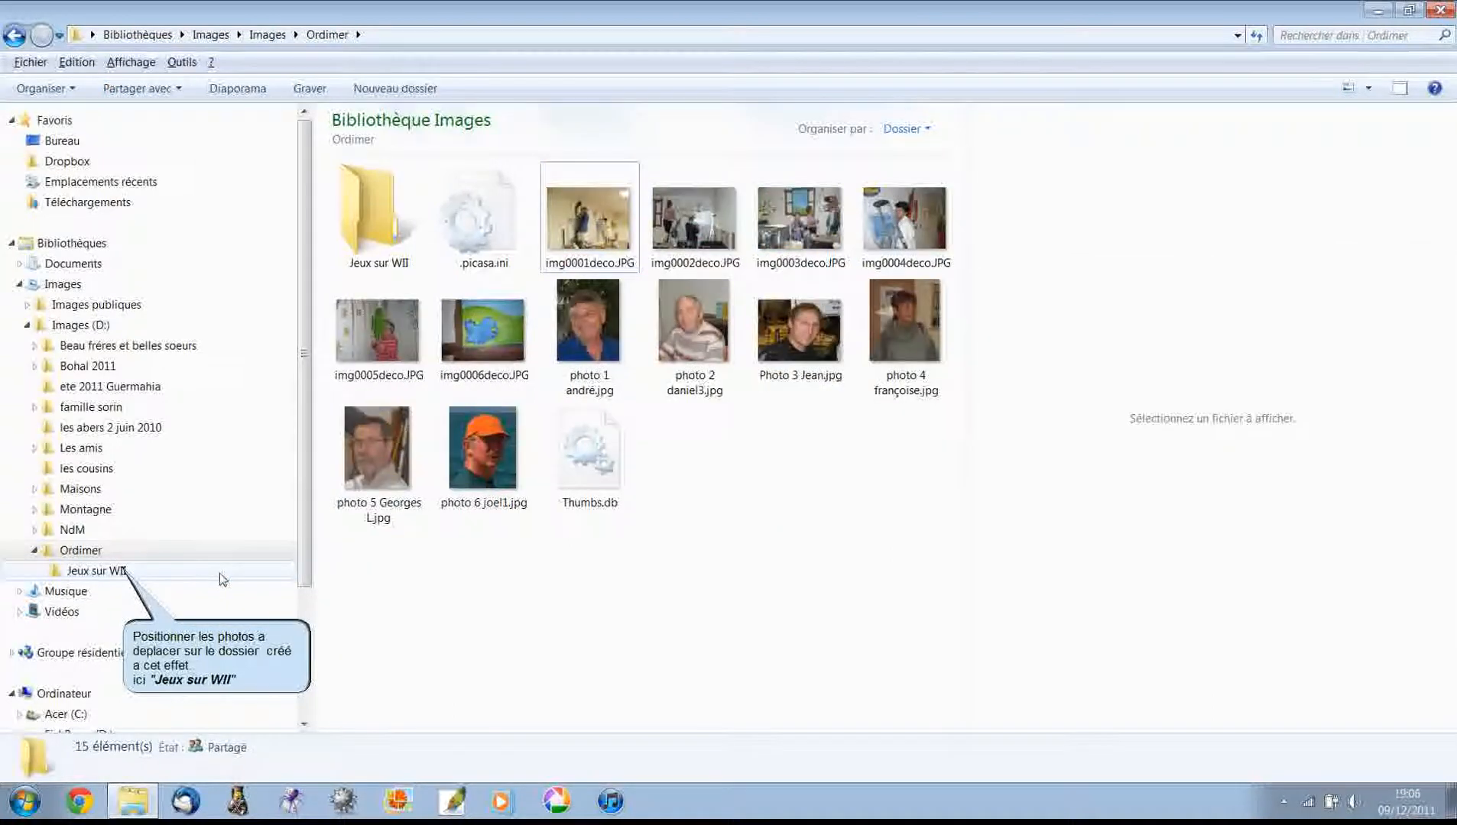
click(99, 575)
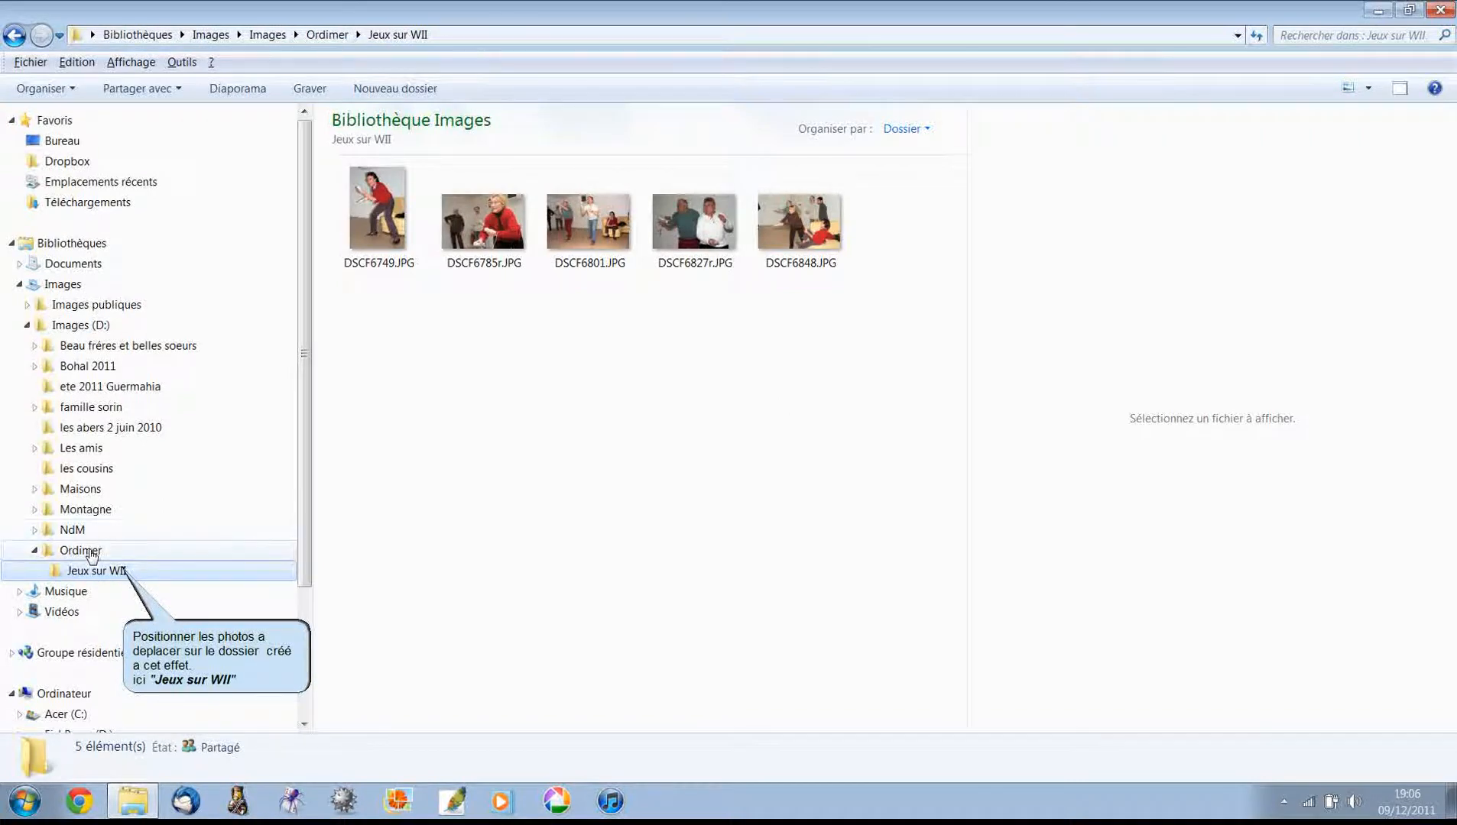
- Return to the Ordimer folder and create a new subfolder named "Decoration du local"
click(90, 553)
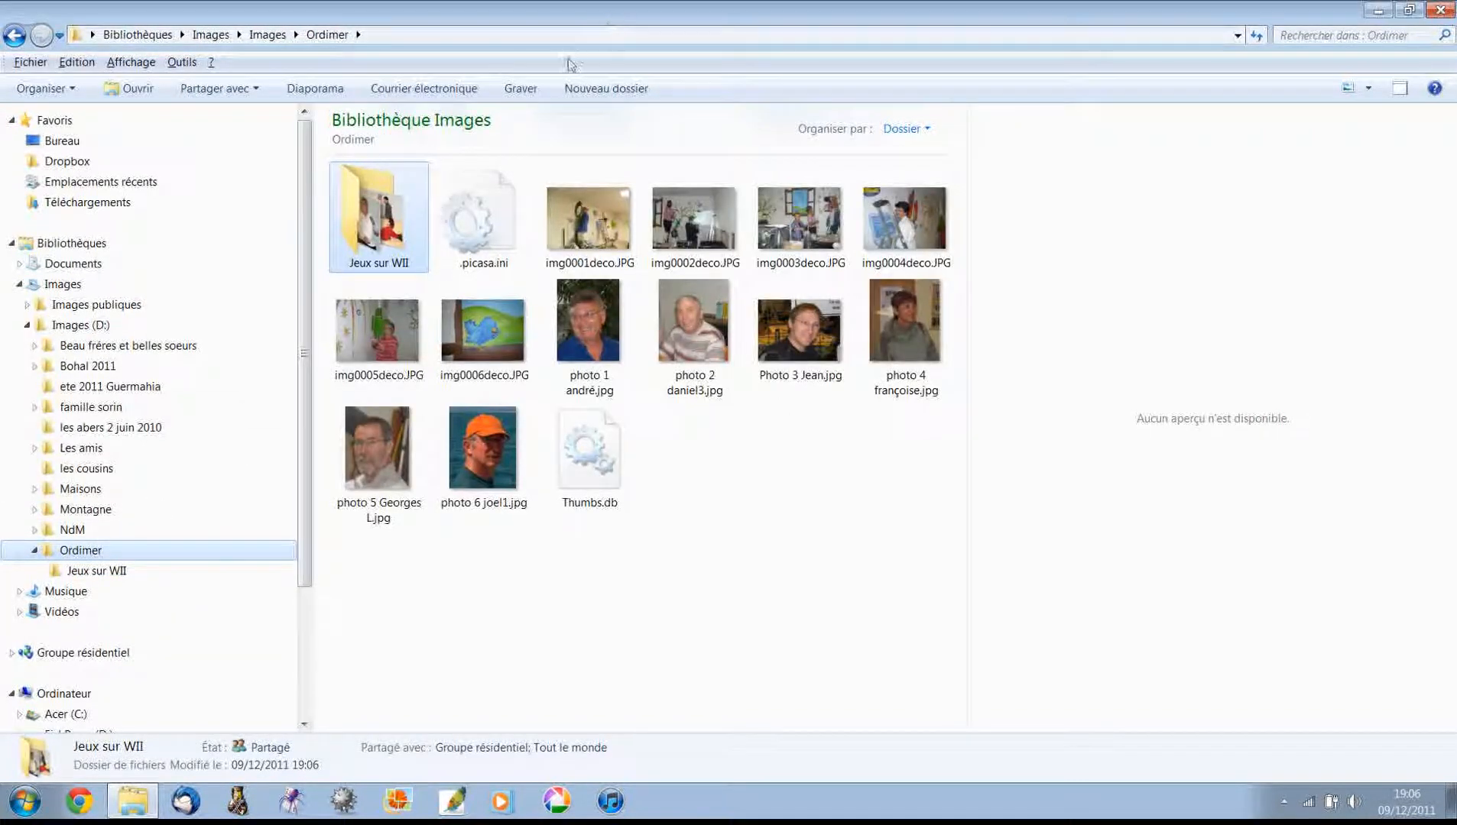
click(583, 89)
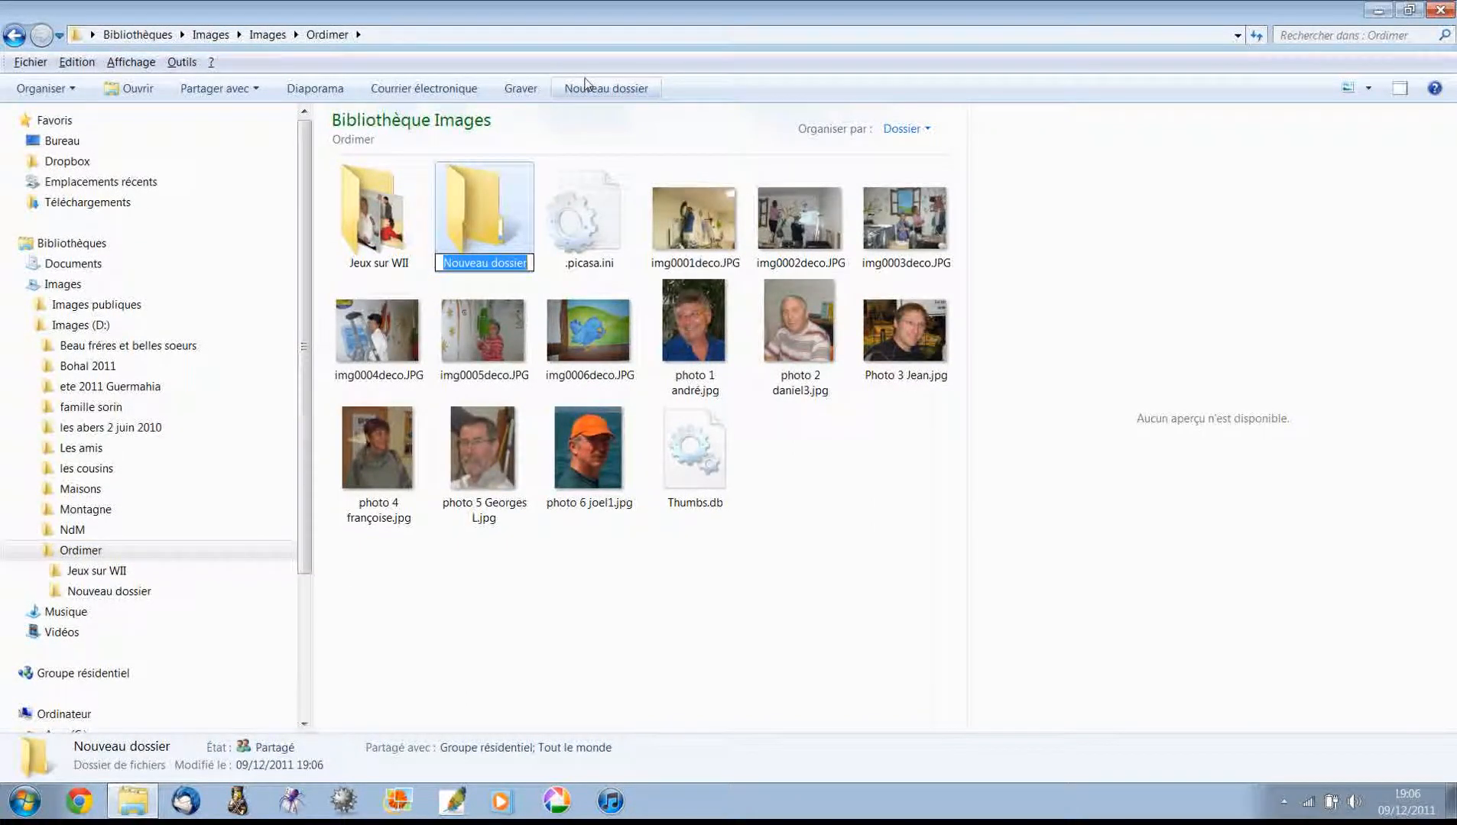
text(Deco)
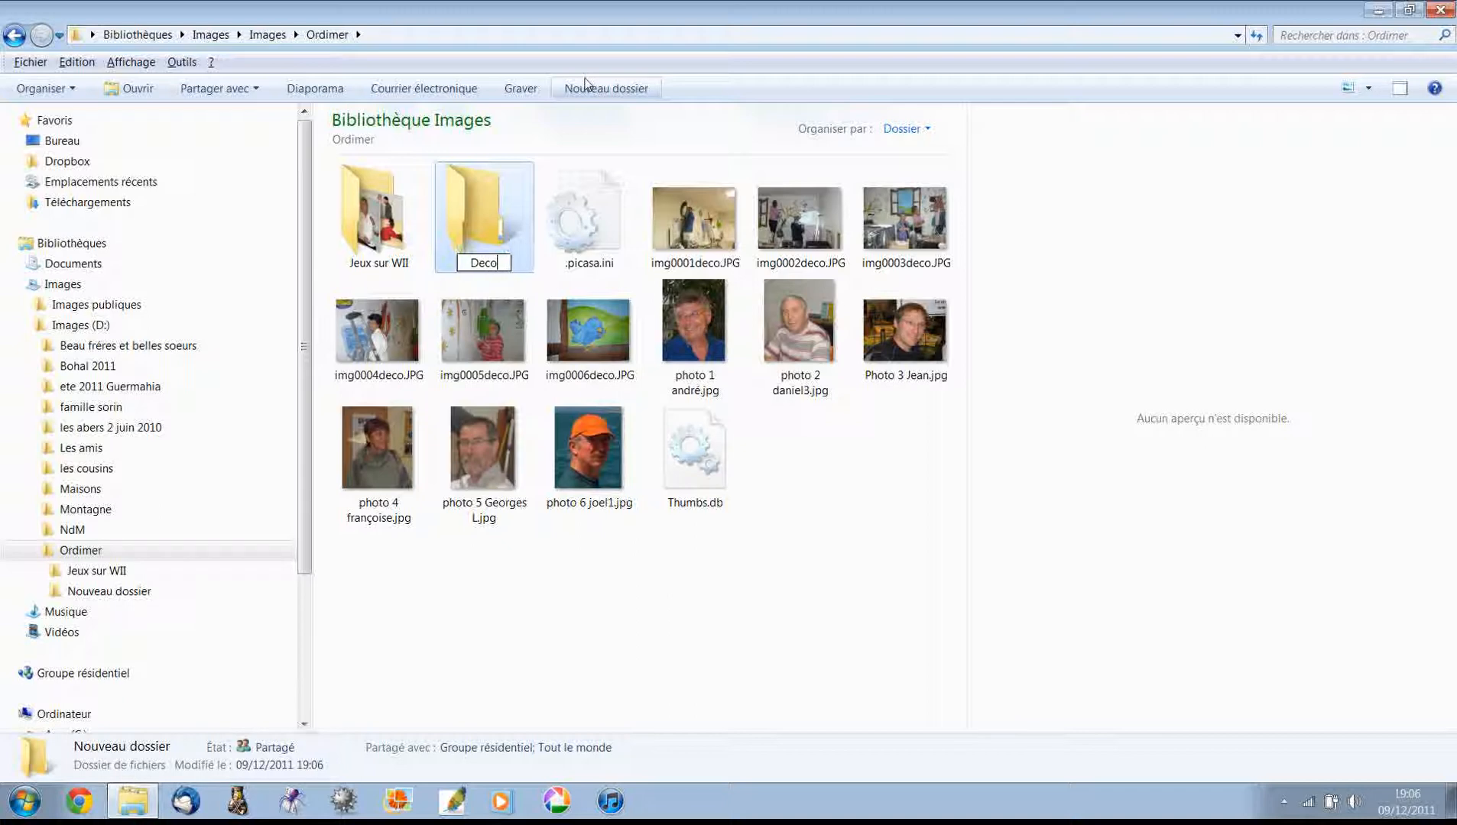
text(ration)
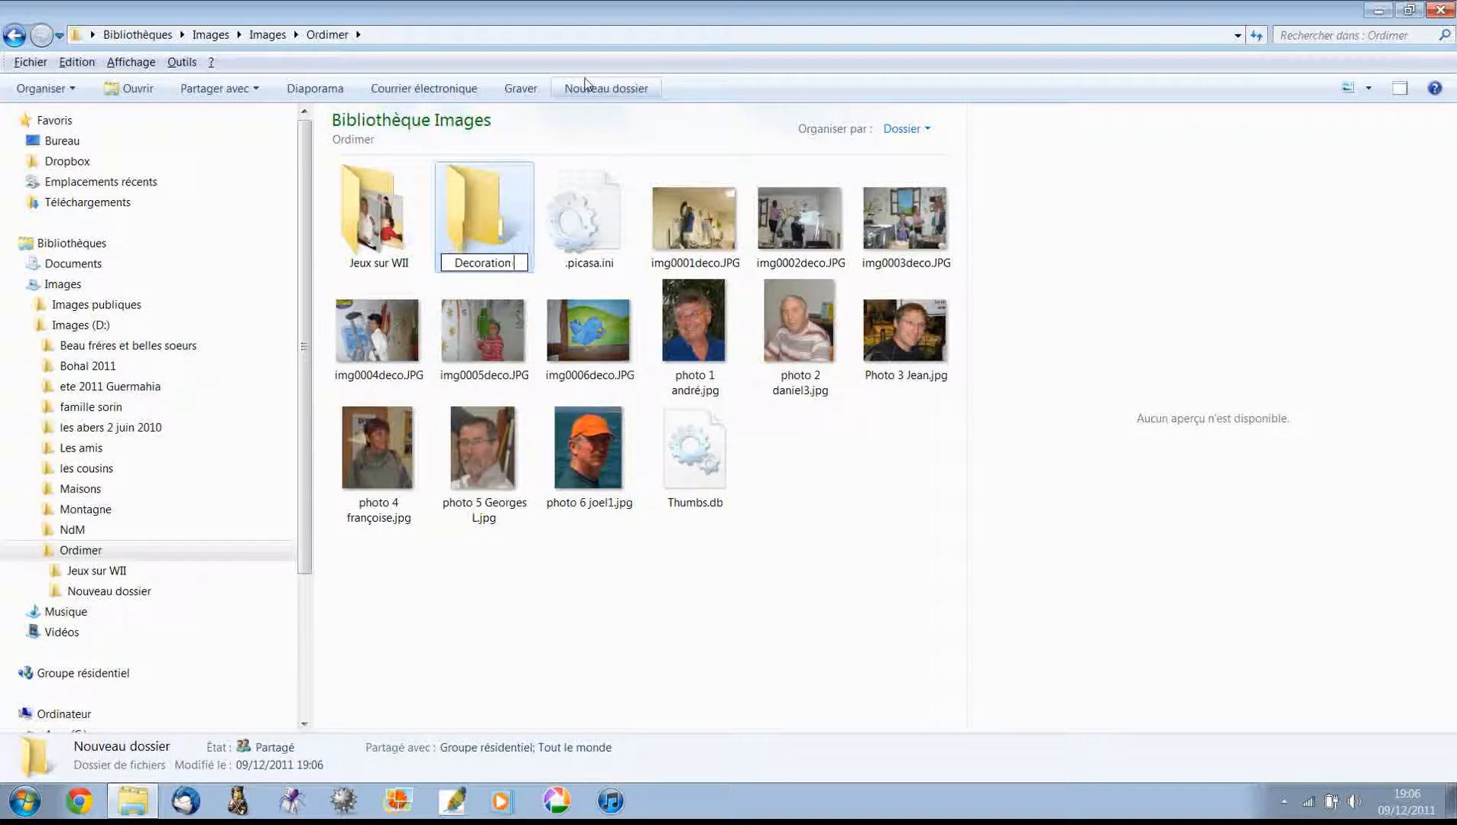
text( du local)
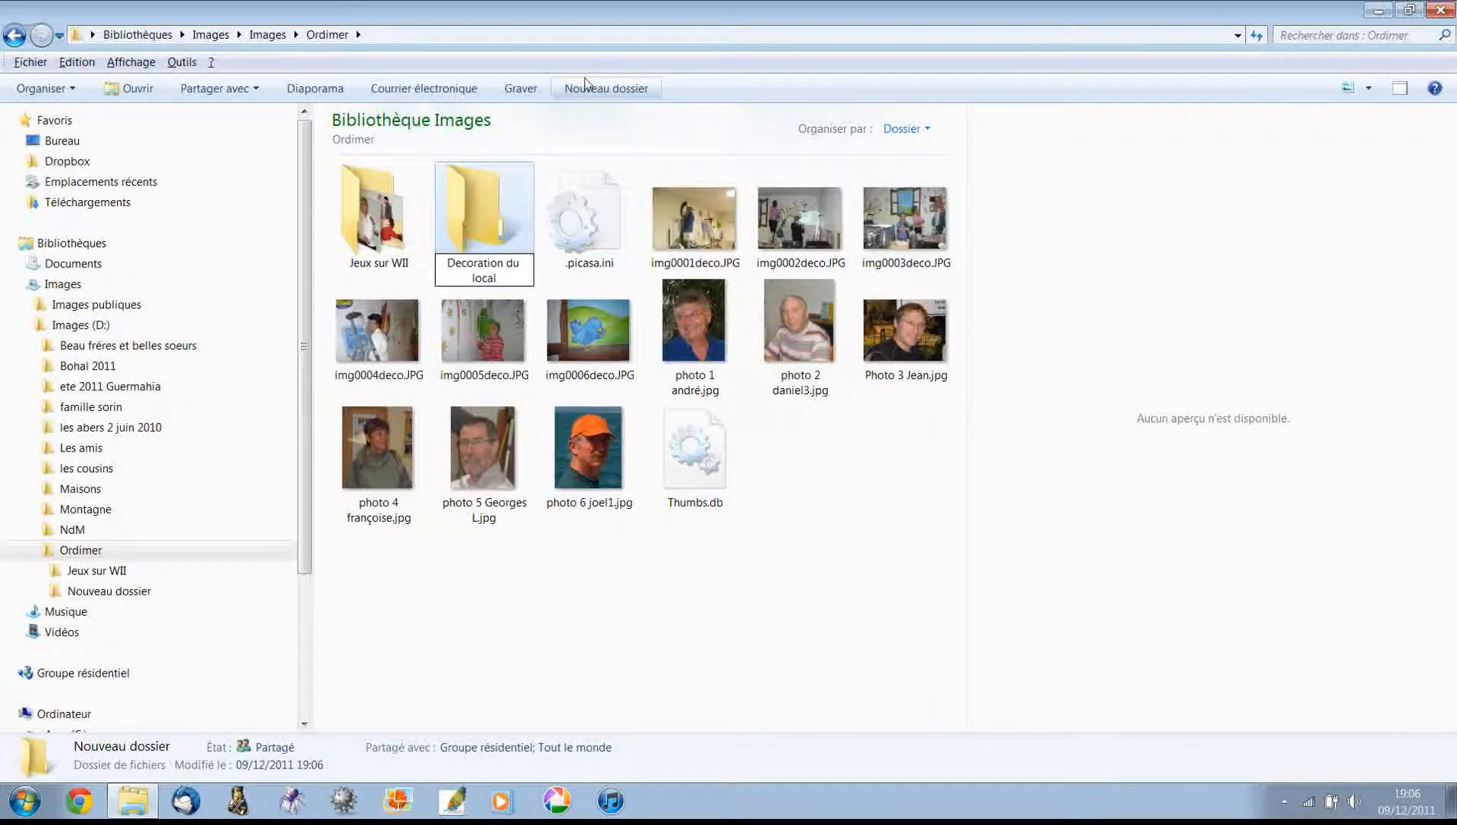
key(Return)
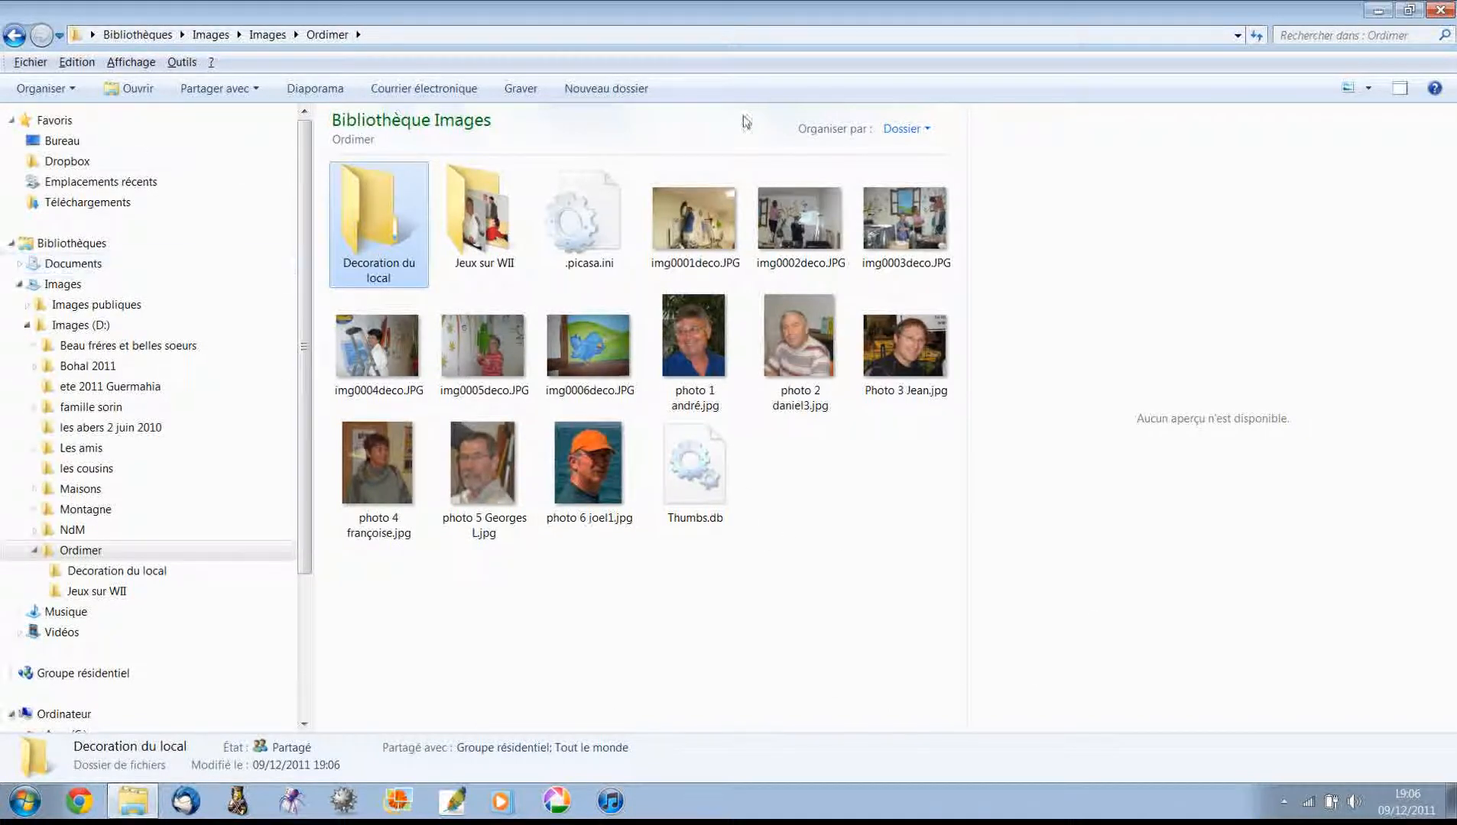
- Move the photos img0001deco.JPG to img0006deco.JPG into the "Decoration du local" folder and open it to check them
click(681, 183)
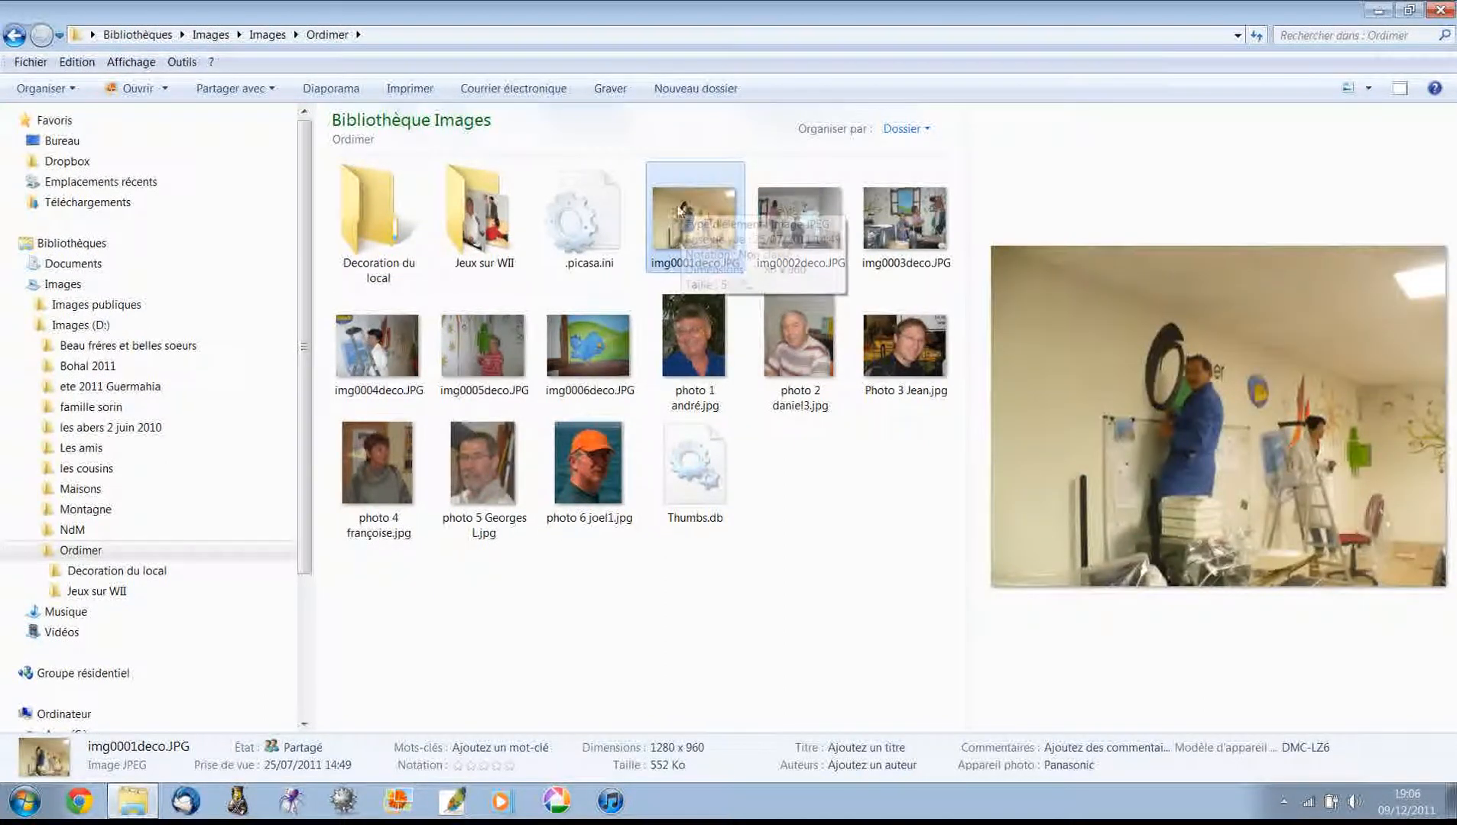
shift+click(608, 353)
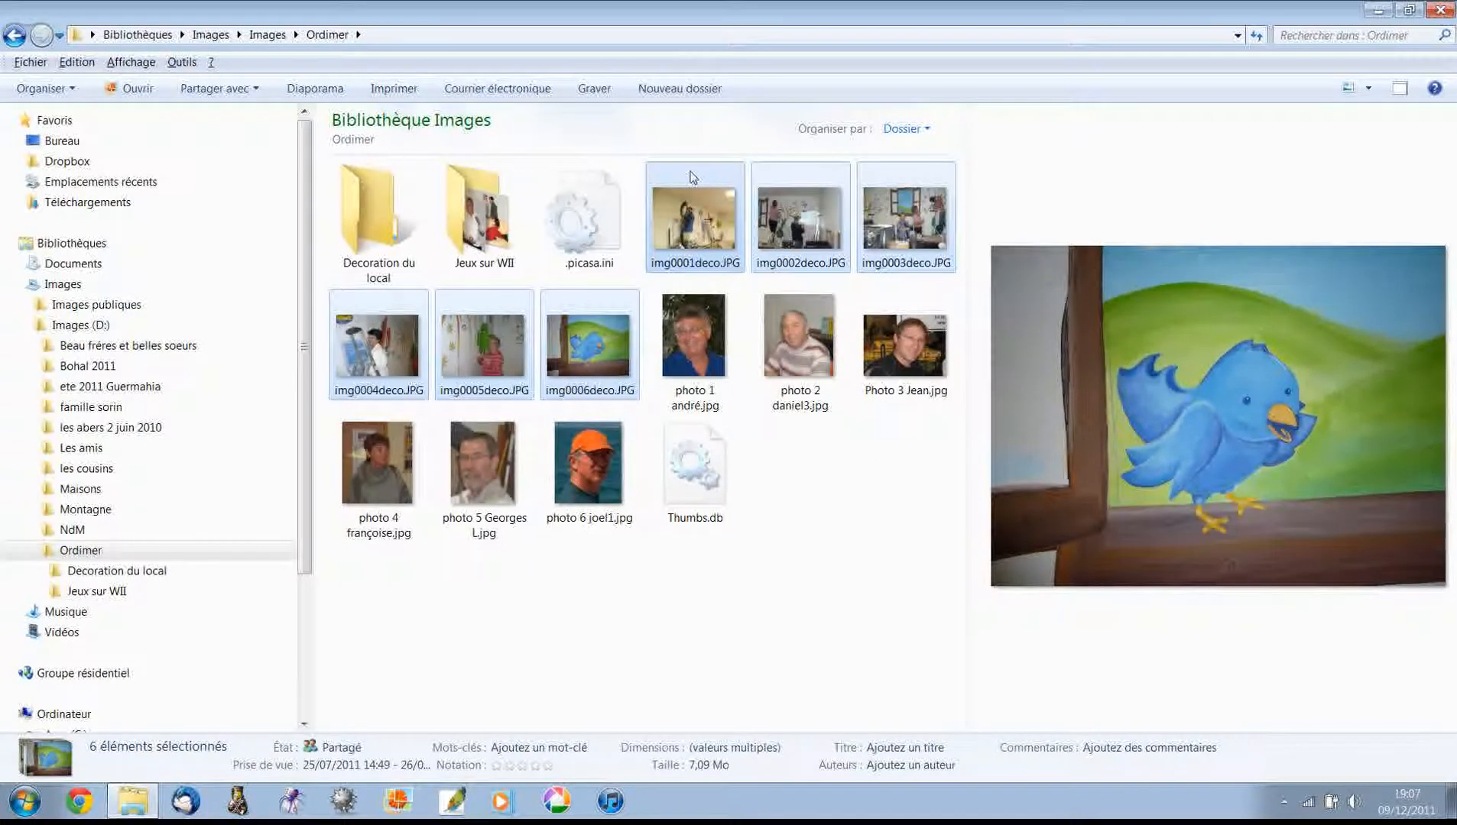
drag(693, 178, 177, 580)
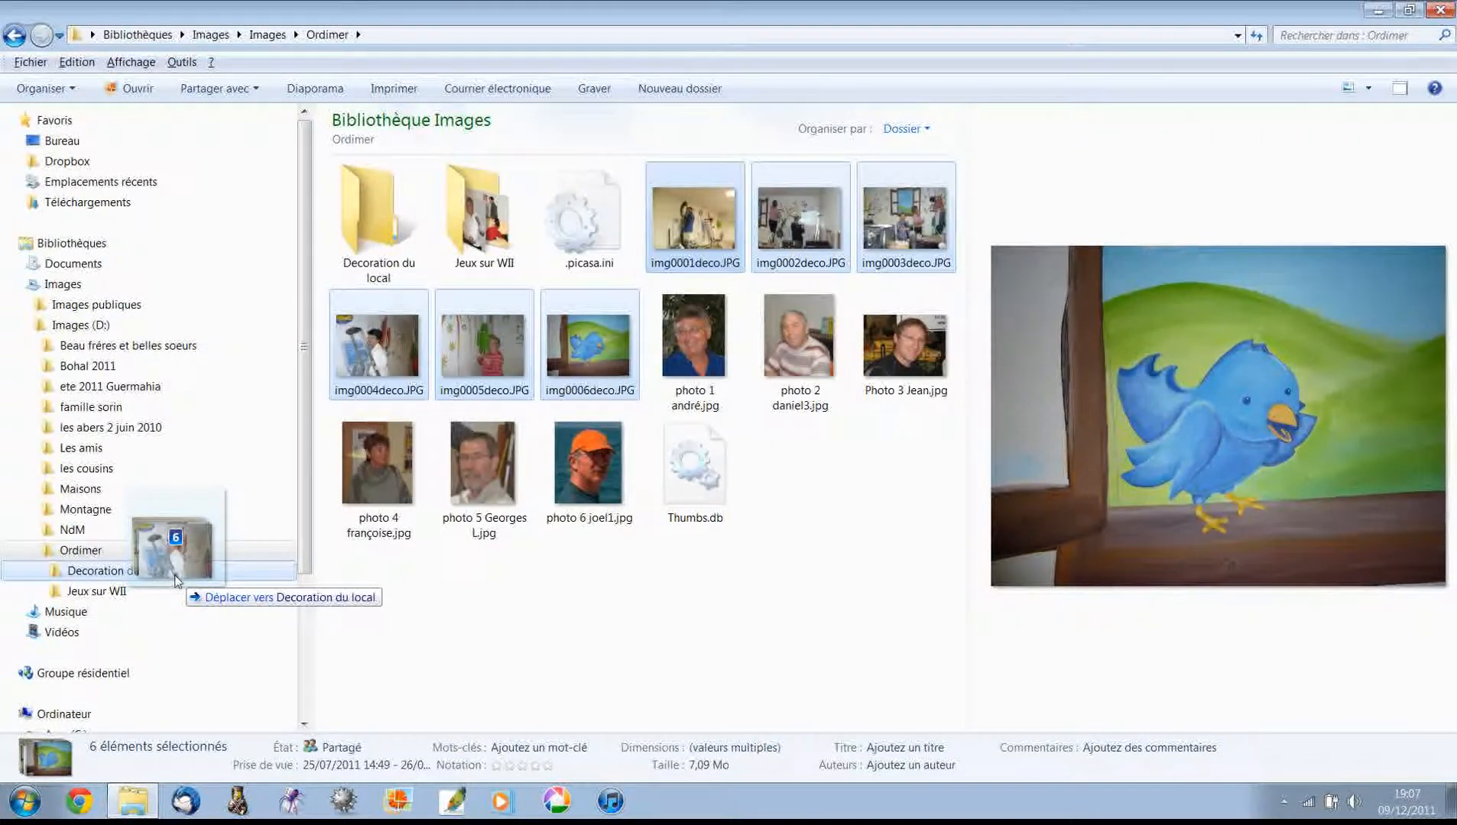
drag(175, 581, 175, 579)
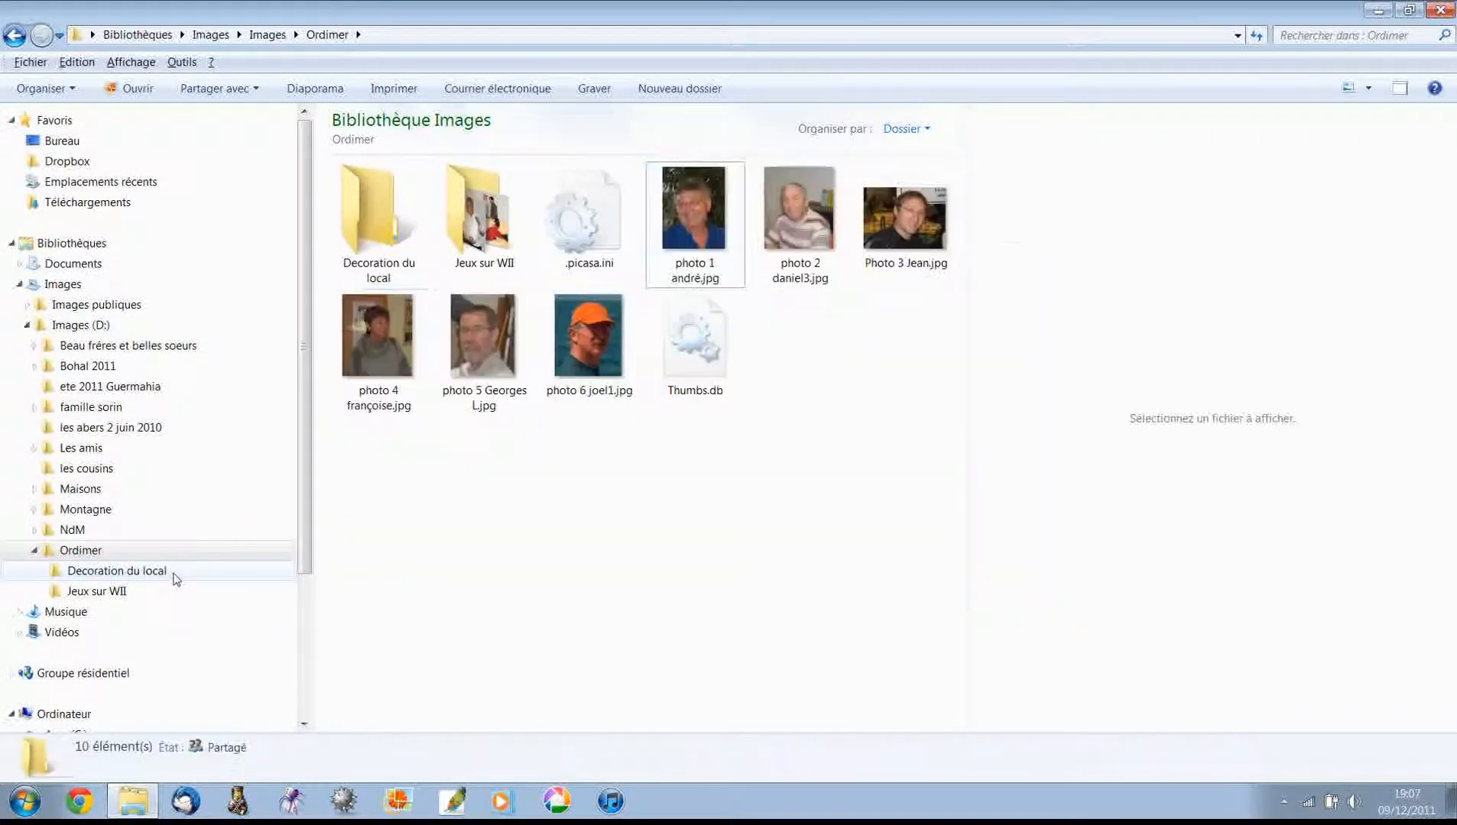
click(166, 578)
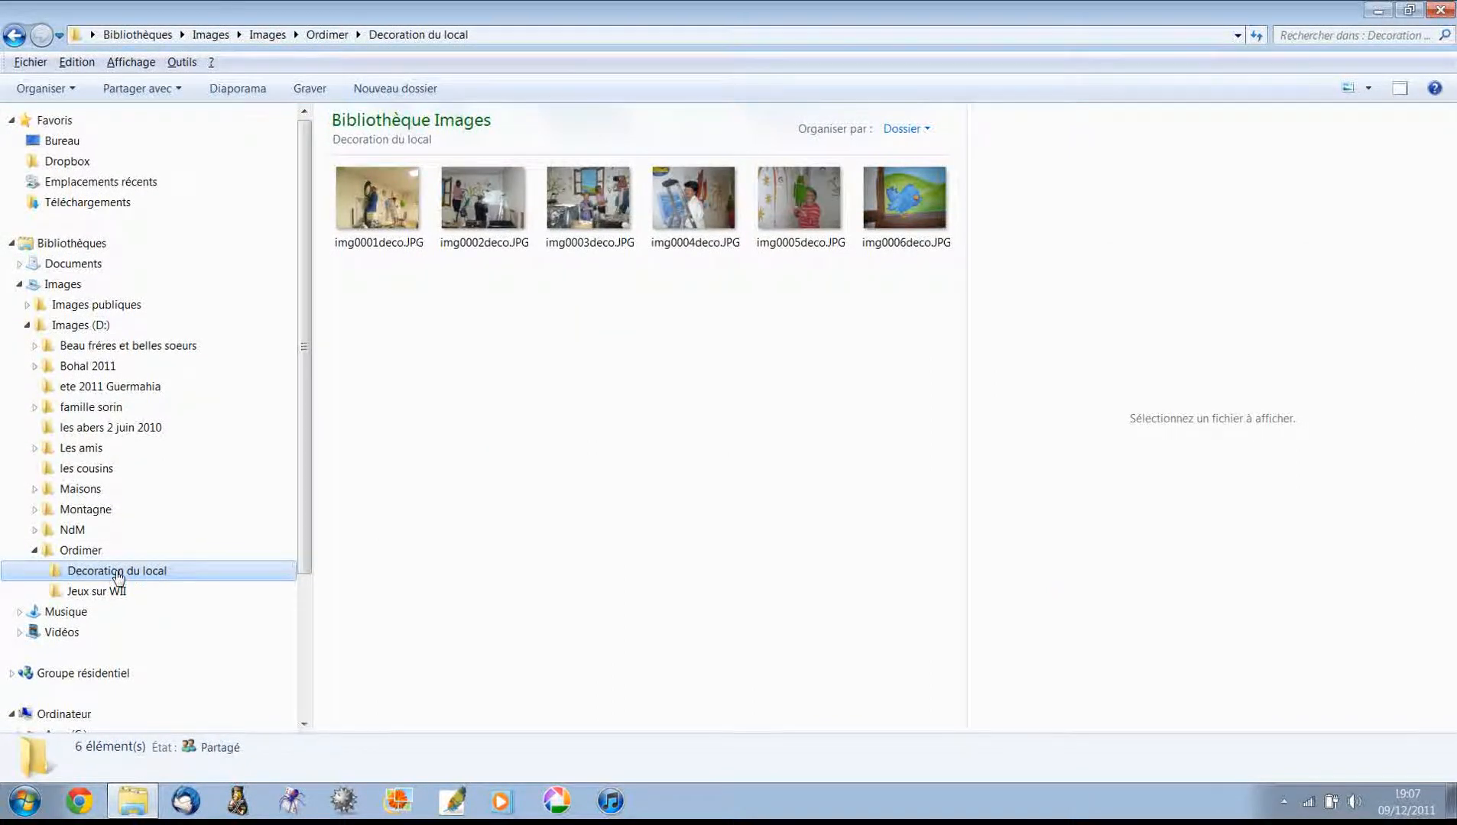
- Go back to the Ordimer folder and create a new subfolder named "animateur"
click(86, 552)
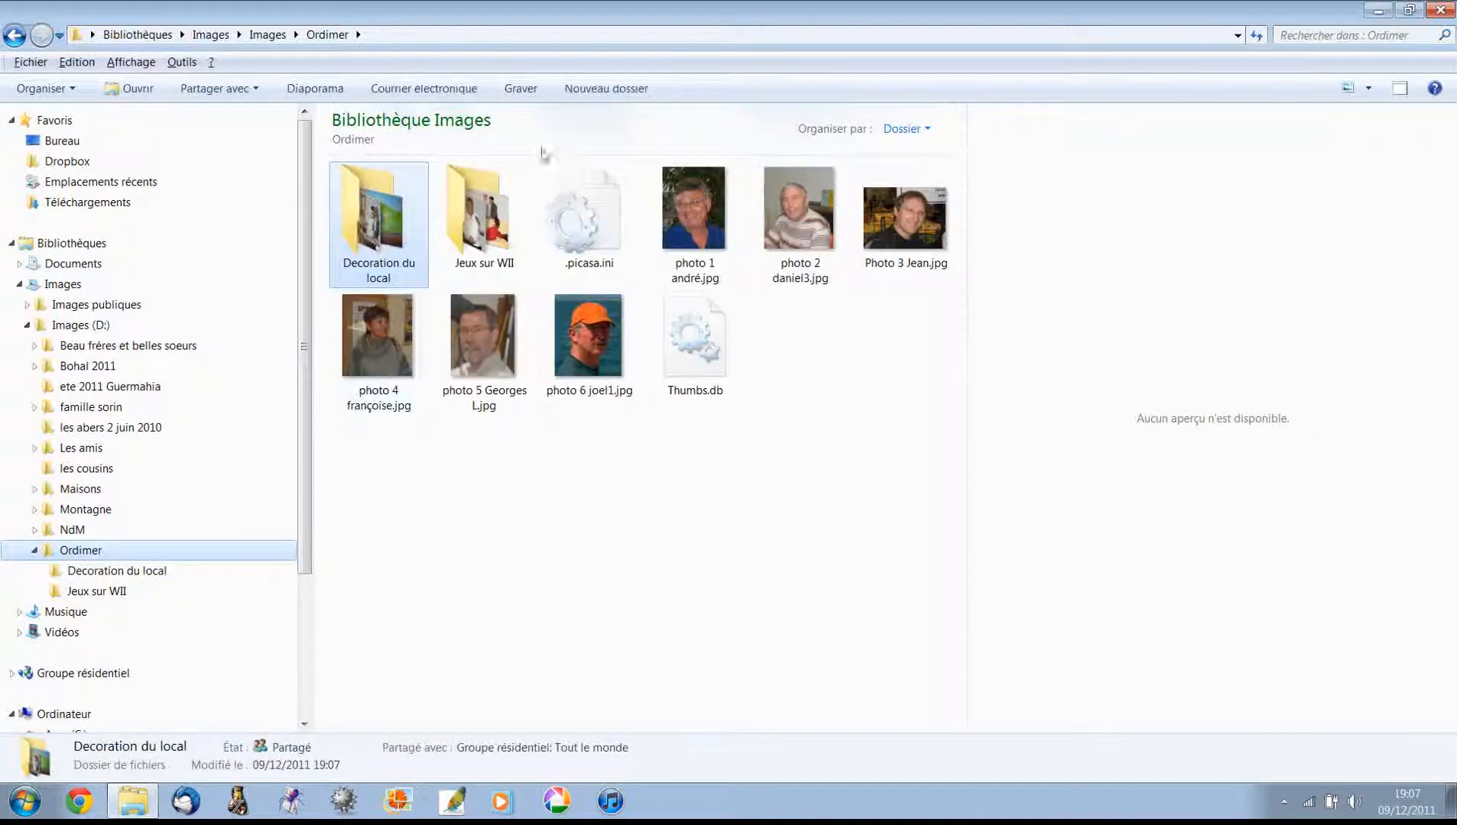
click(603, 91)
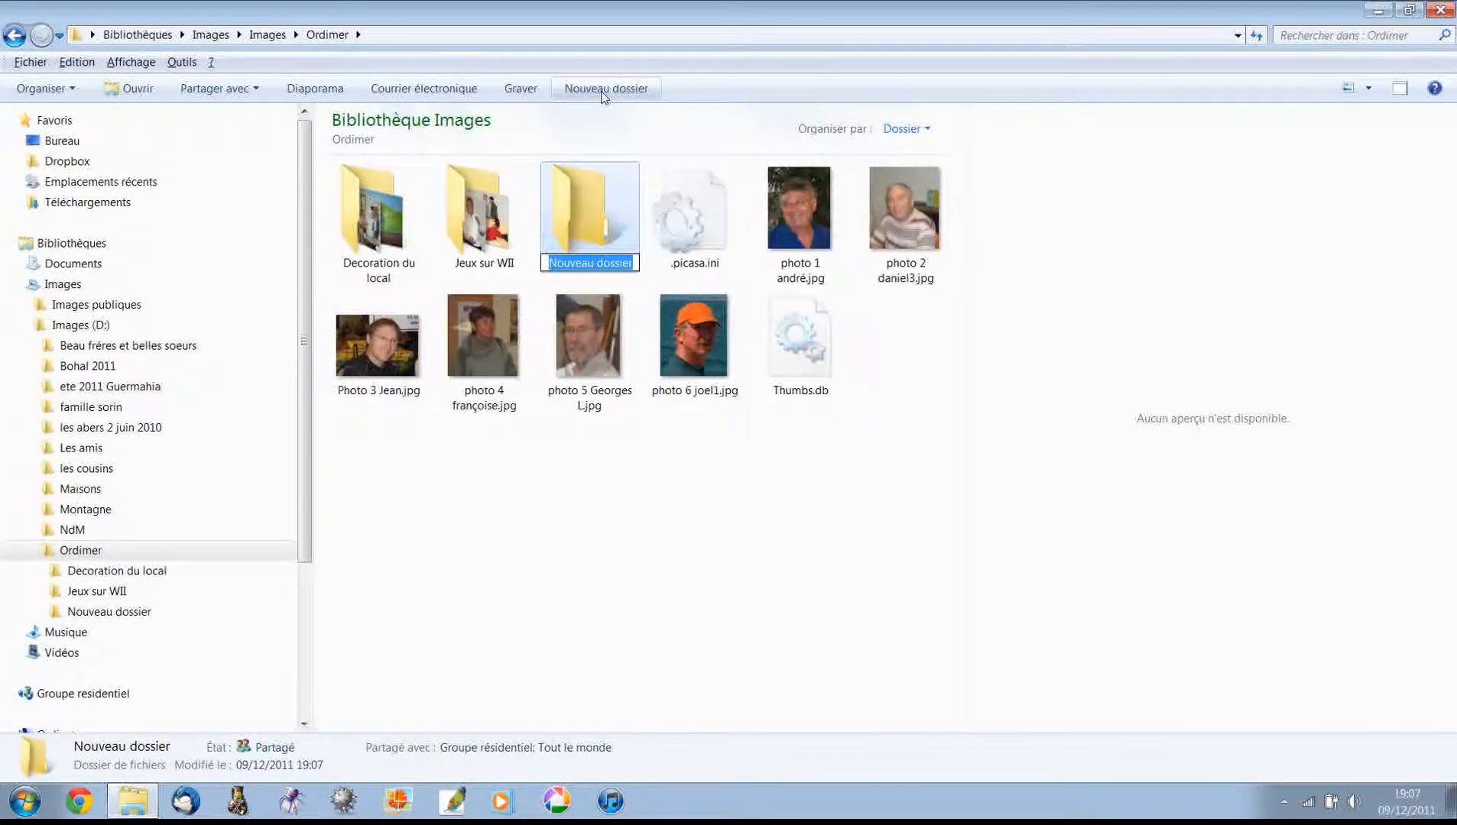
text(anim)
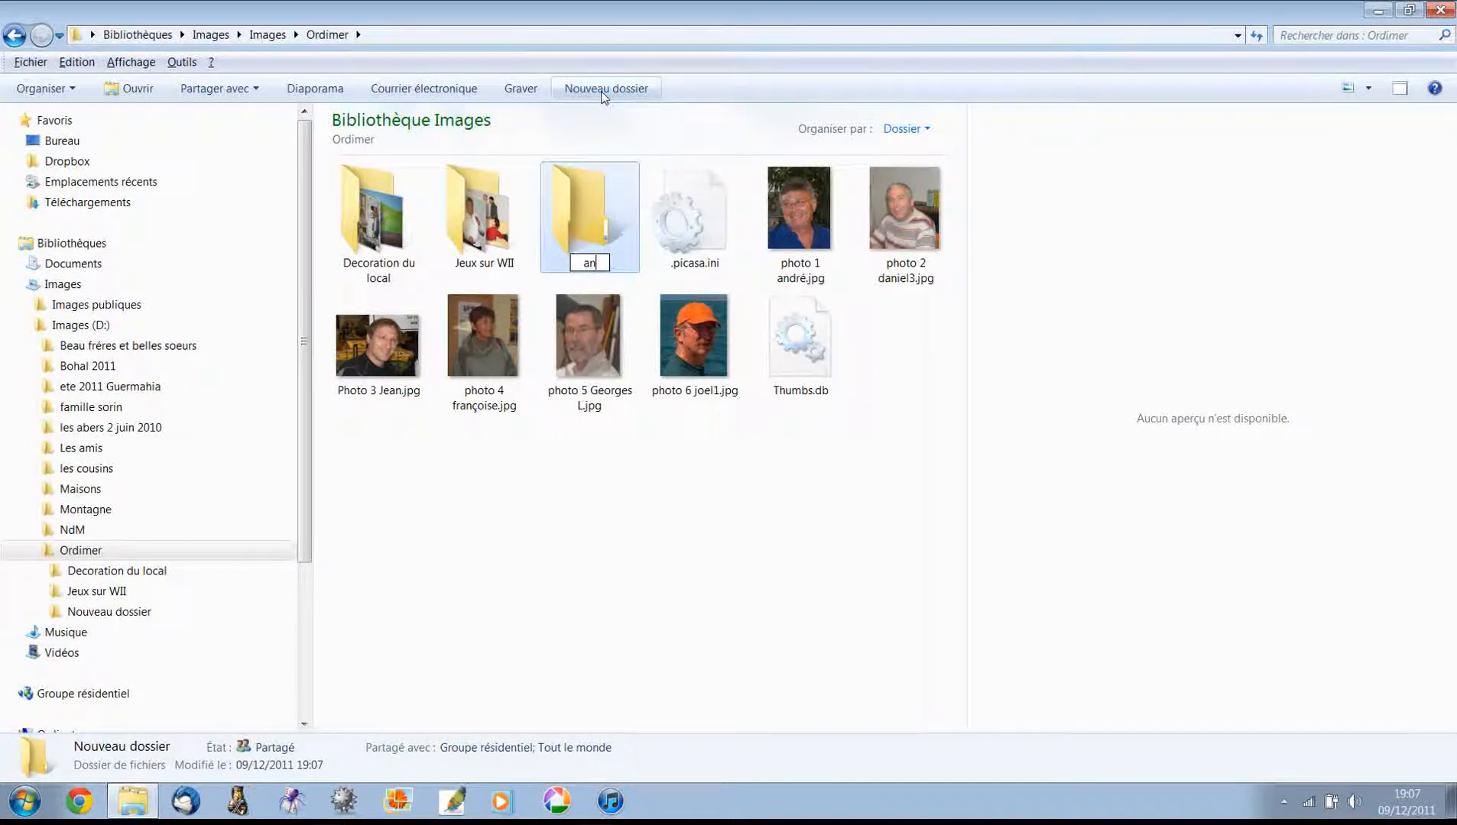
text(eur)
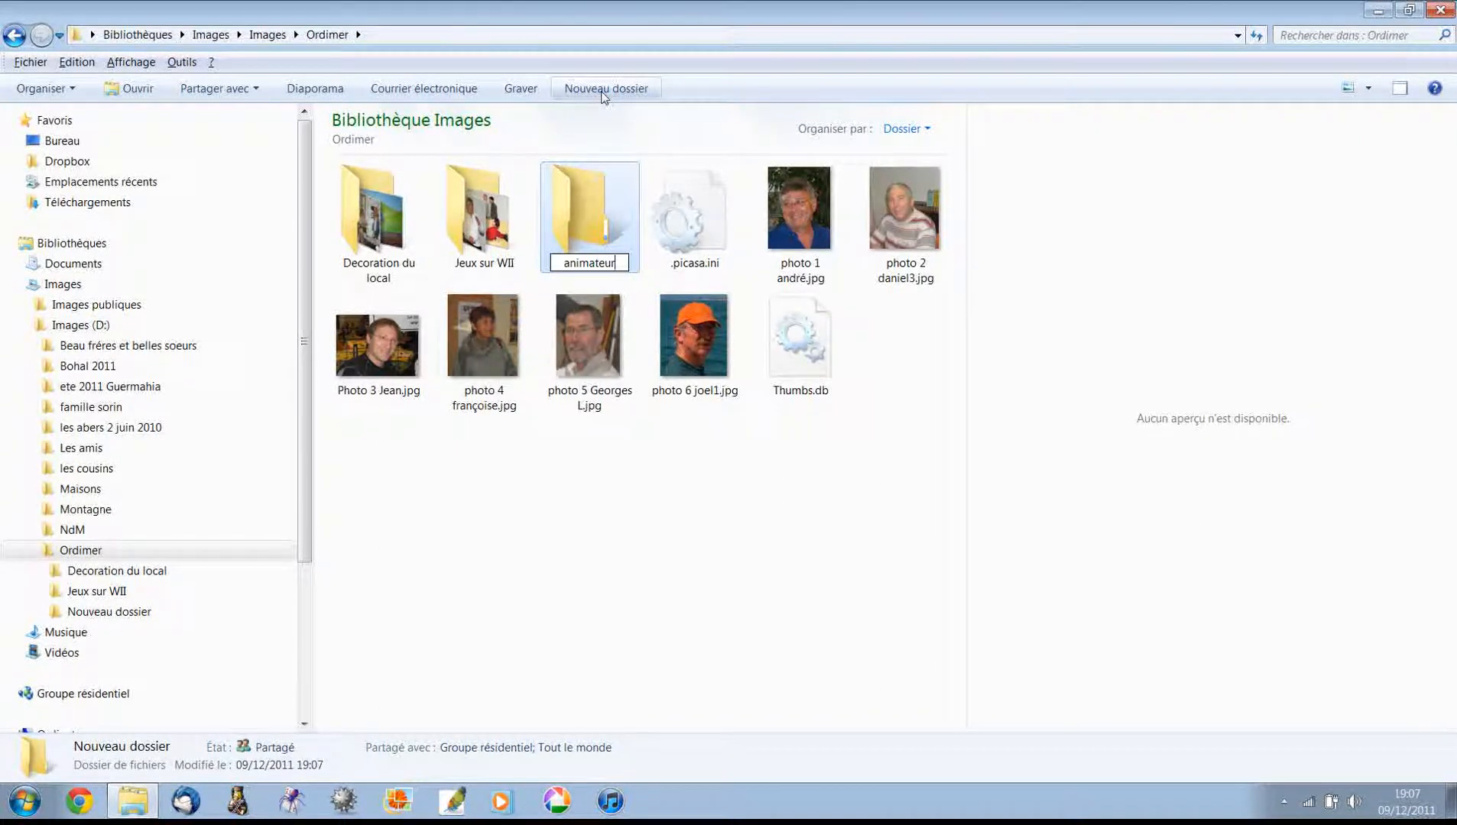
key(Return)
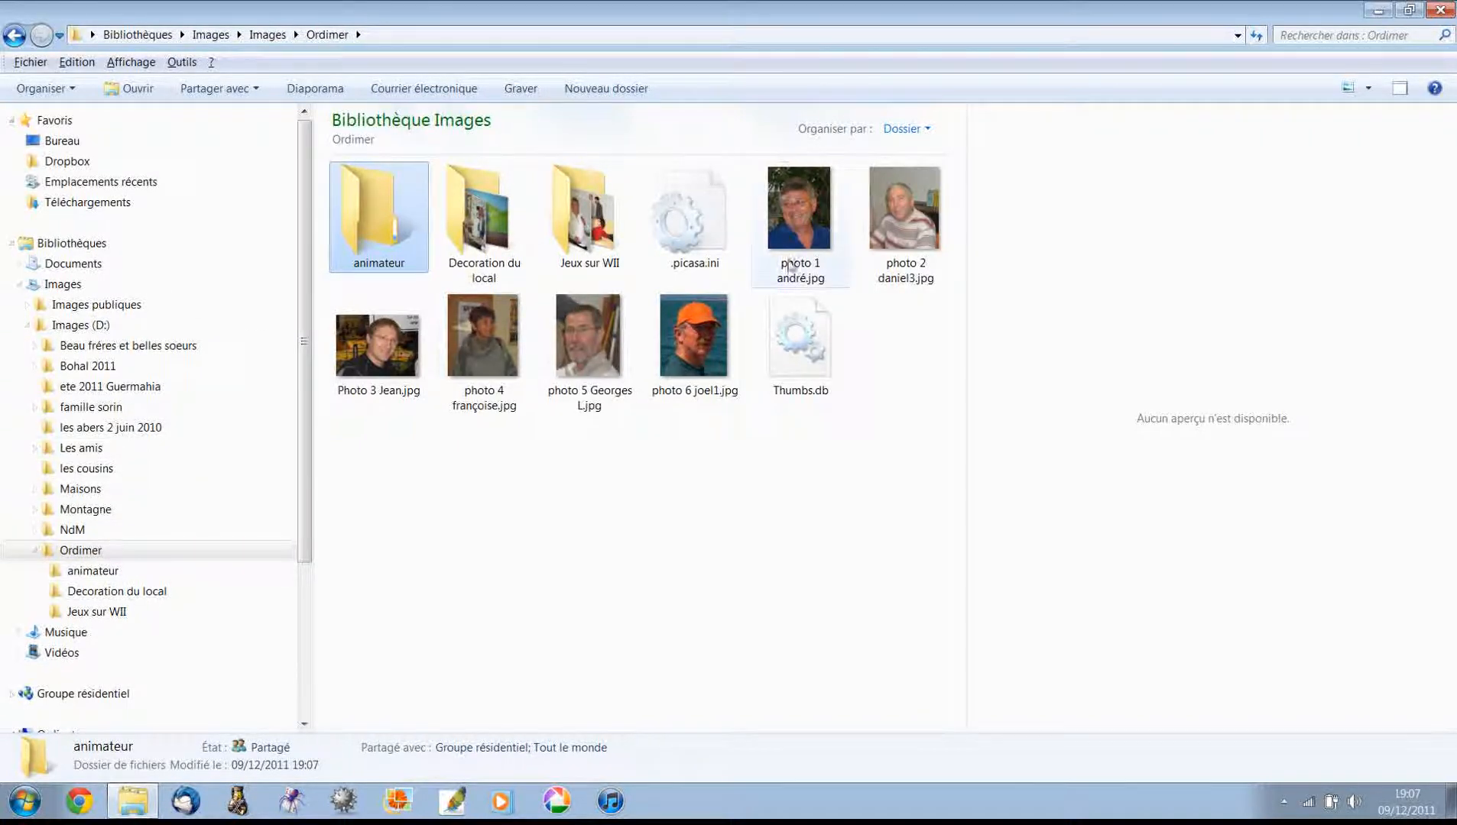
- Move the six portrait photos, photo 1 through photo 6, from the Ordimer folder into the "animateur" subfolder
click(777, 202)
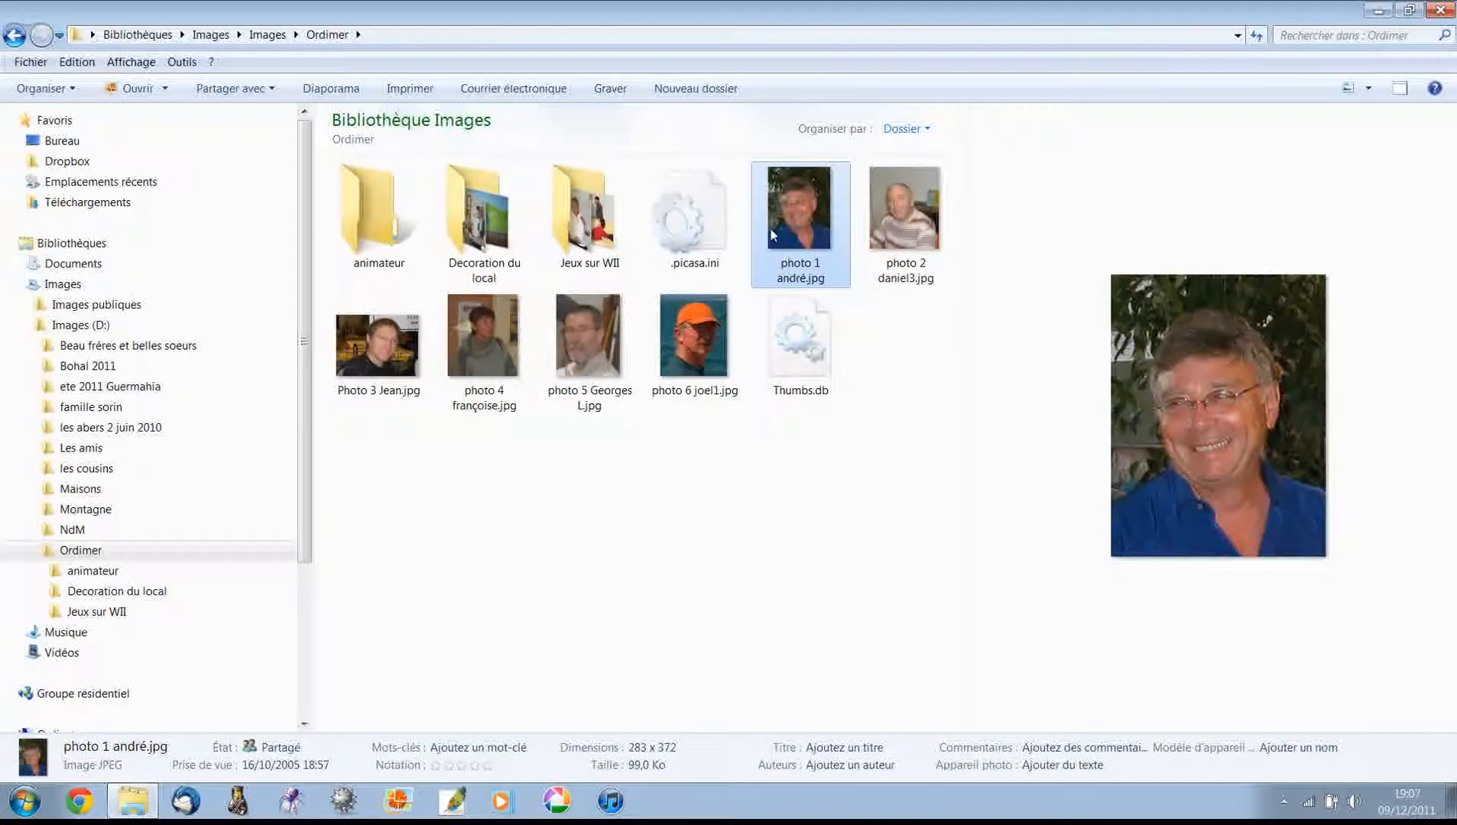
shift+click(680, 355)
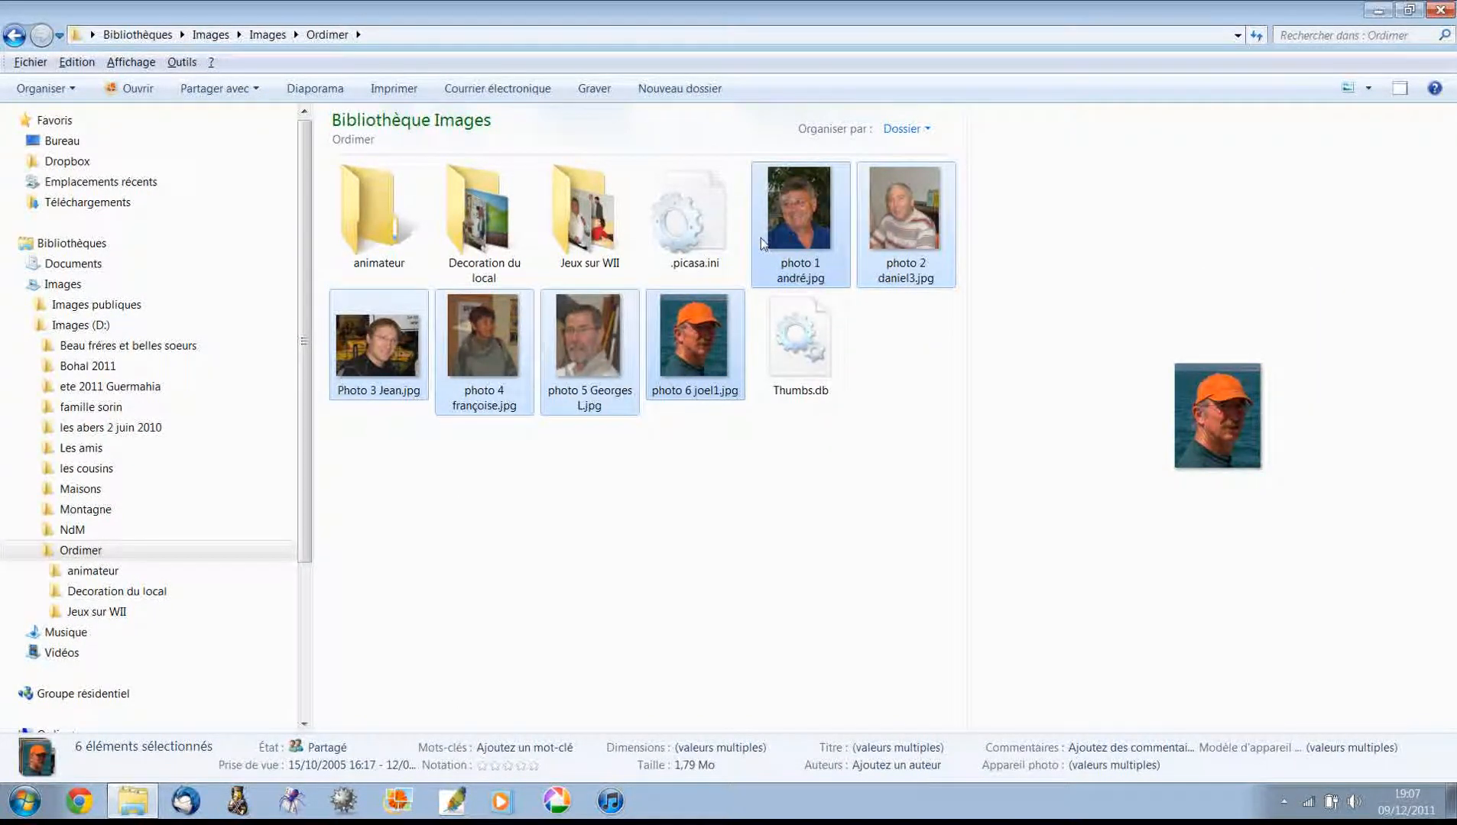
drag(761, 238, 114, 570)
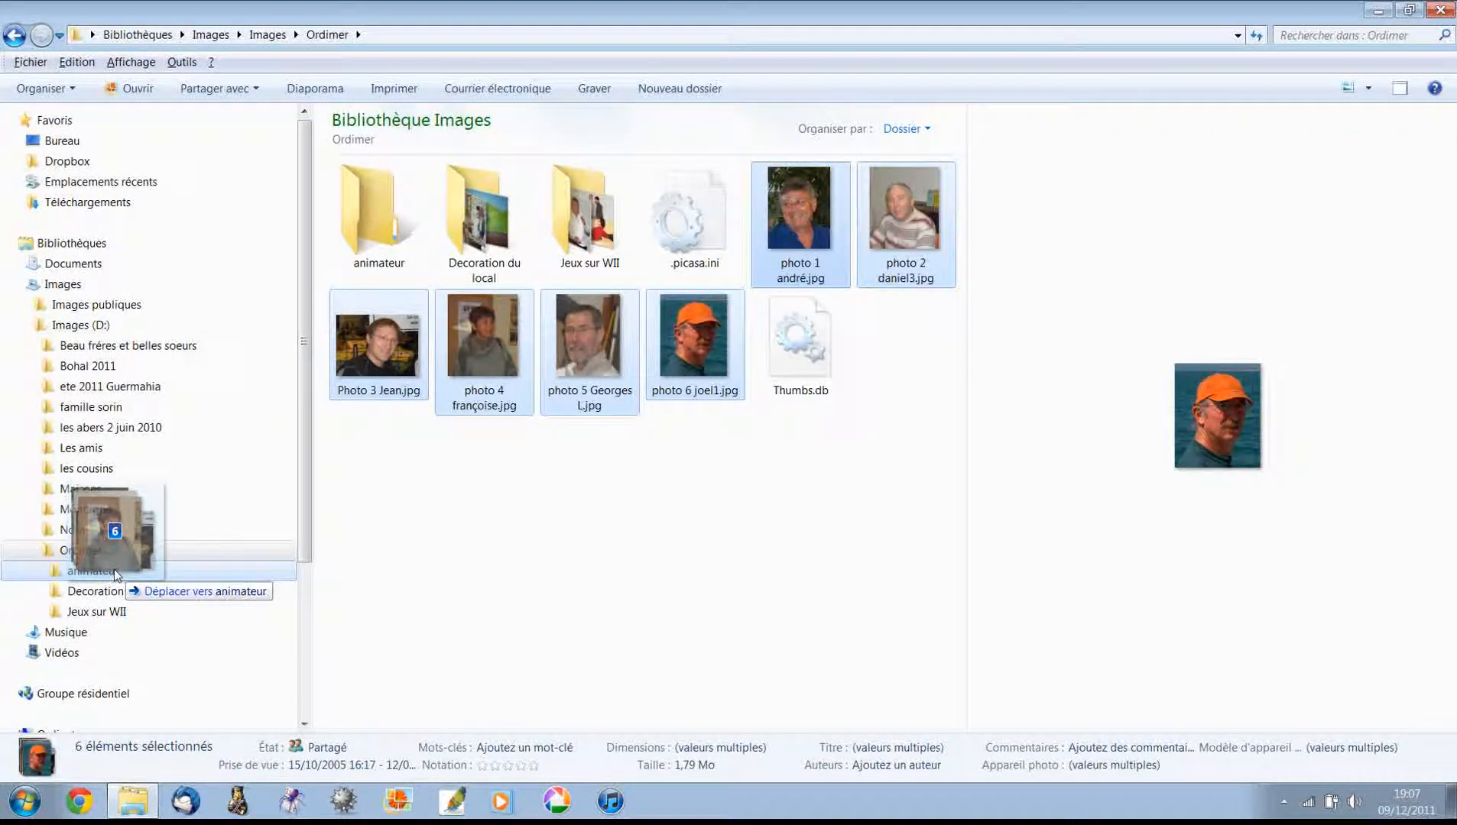
drag(114, 569, 114, 569)
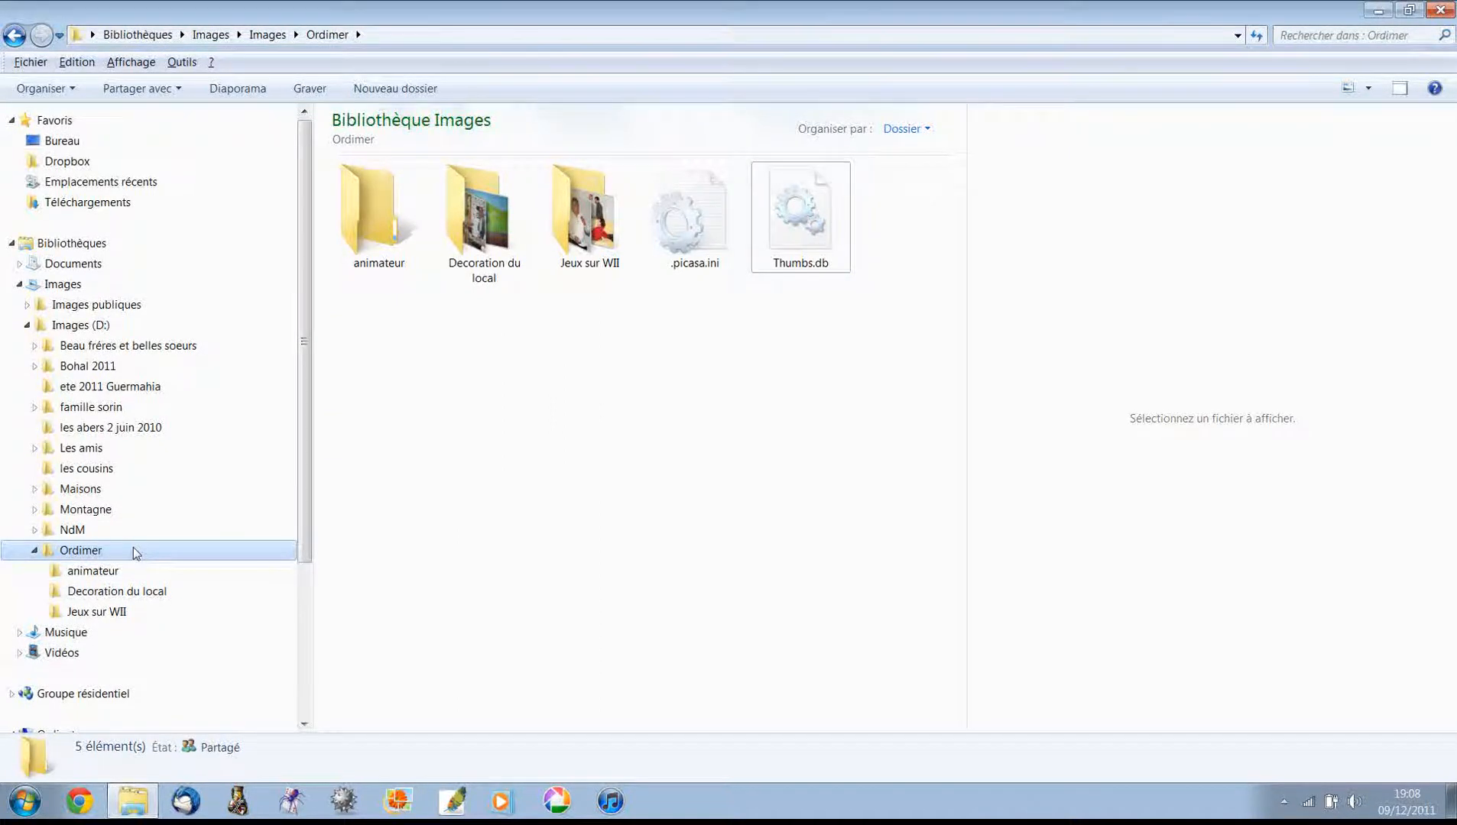
- Open the "animateur", "Decoration du local" and "Jeux sur WII" subfolders one after another to check their photos
click(99, 573)
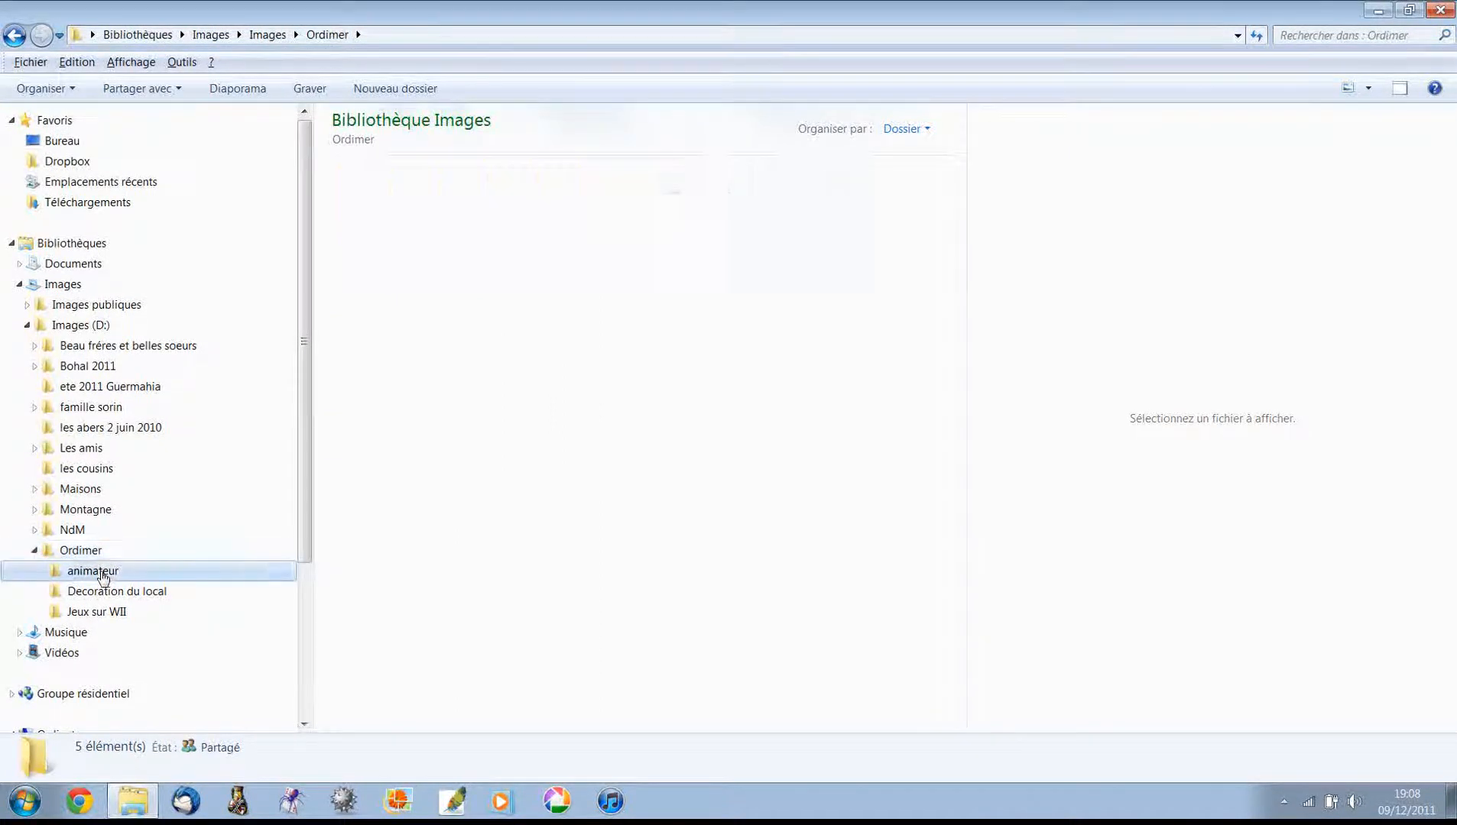
click(108, 599)
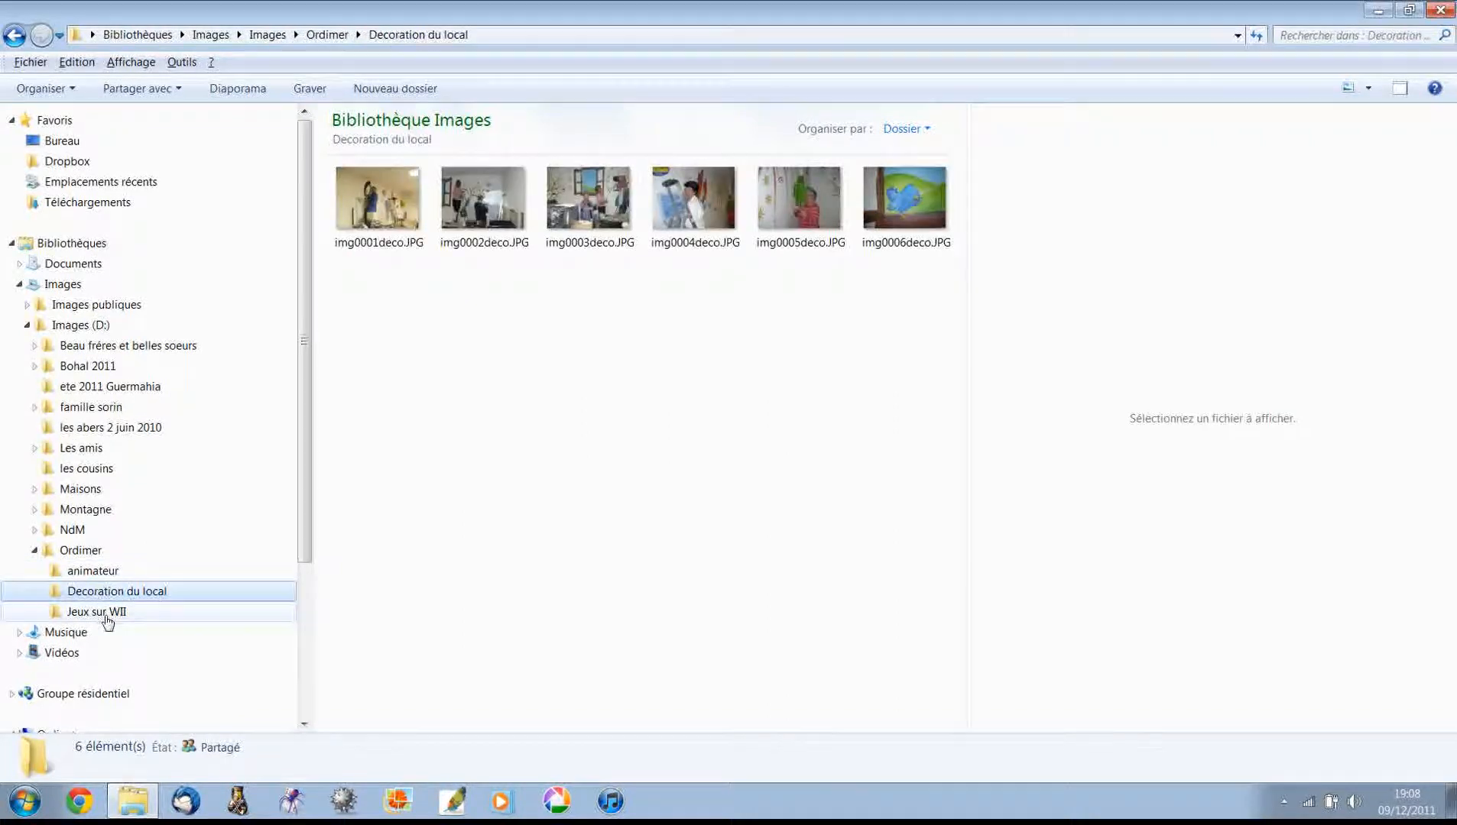
click(107, 616)
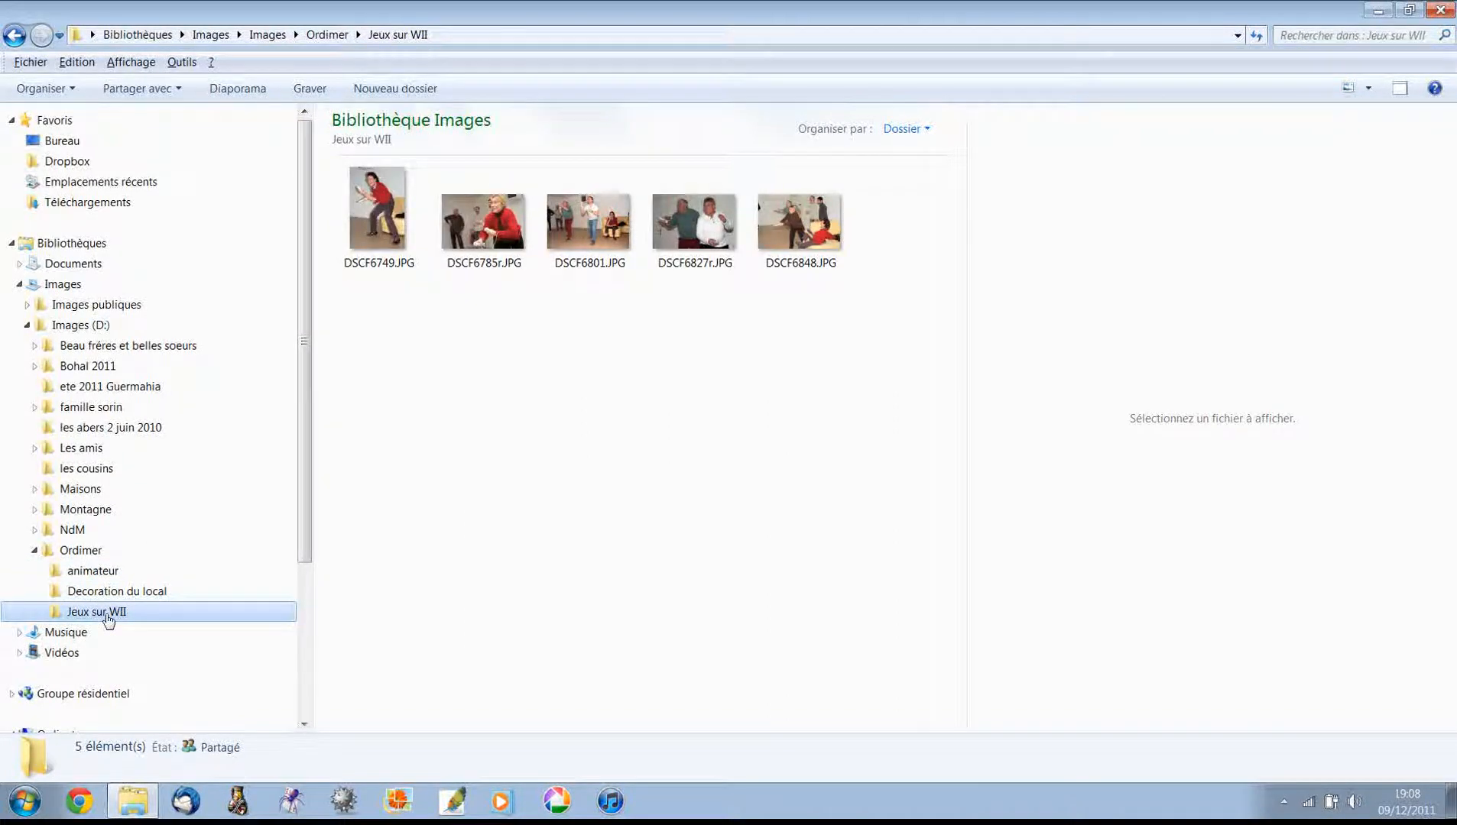